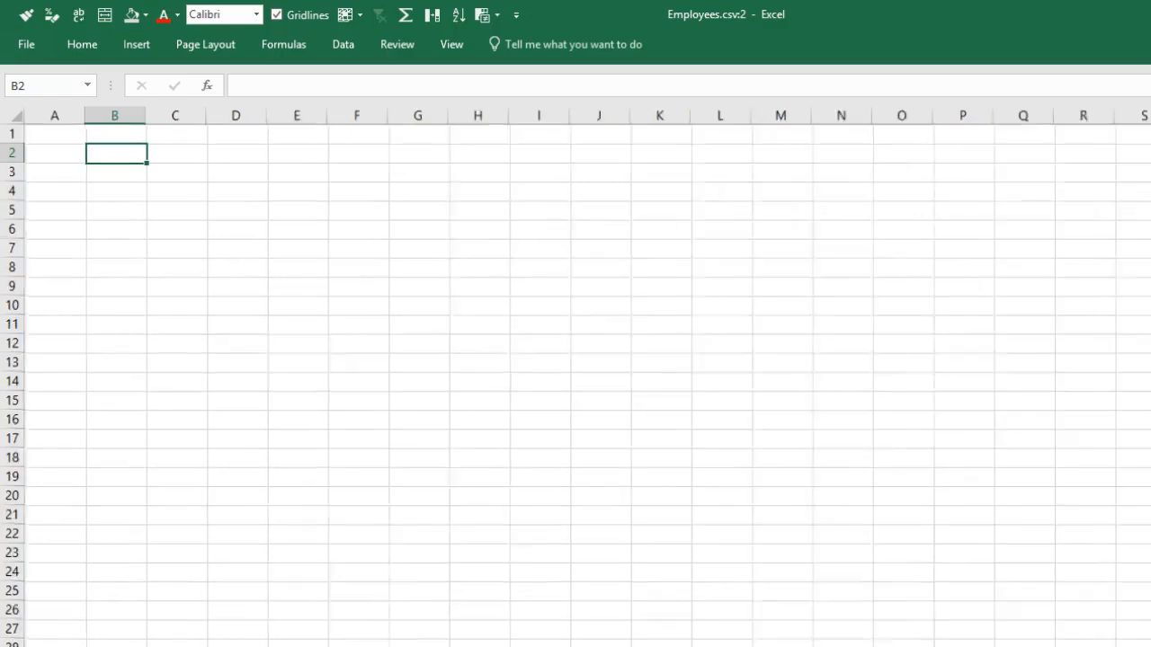
Enter the date of birth in cell B2 and widen column B slightly
scroll(575, 376, up, 3)
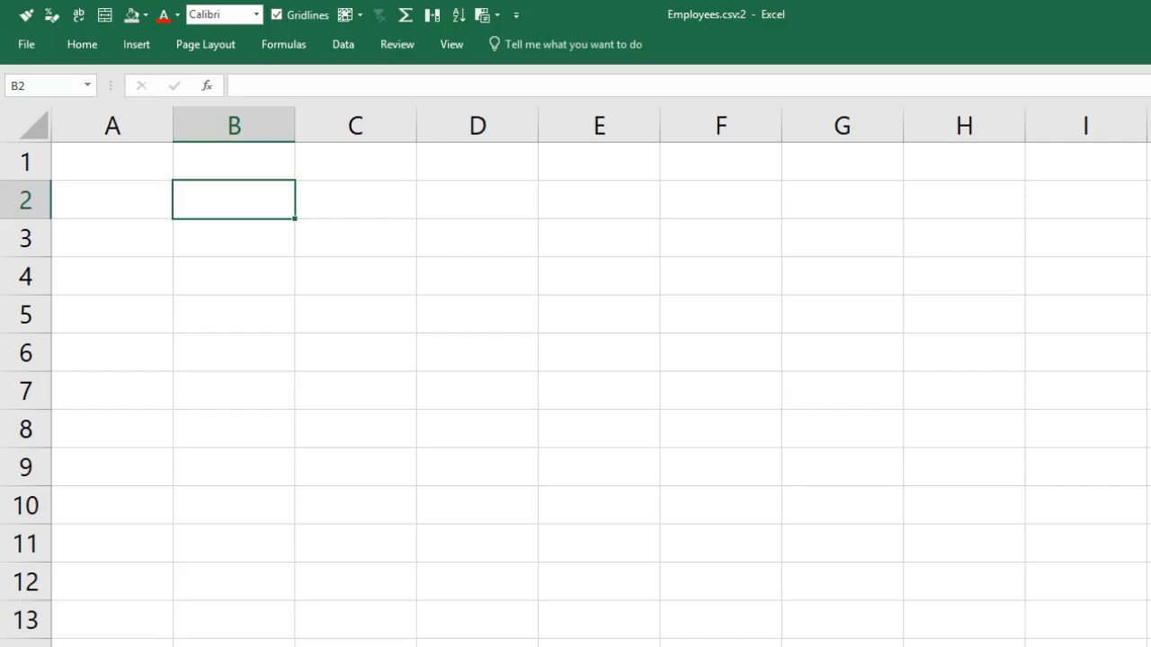
text(21/8/1987)
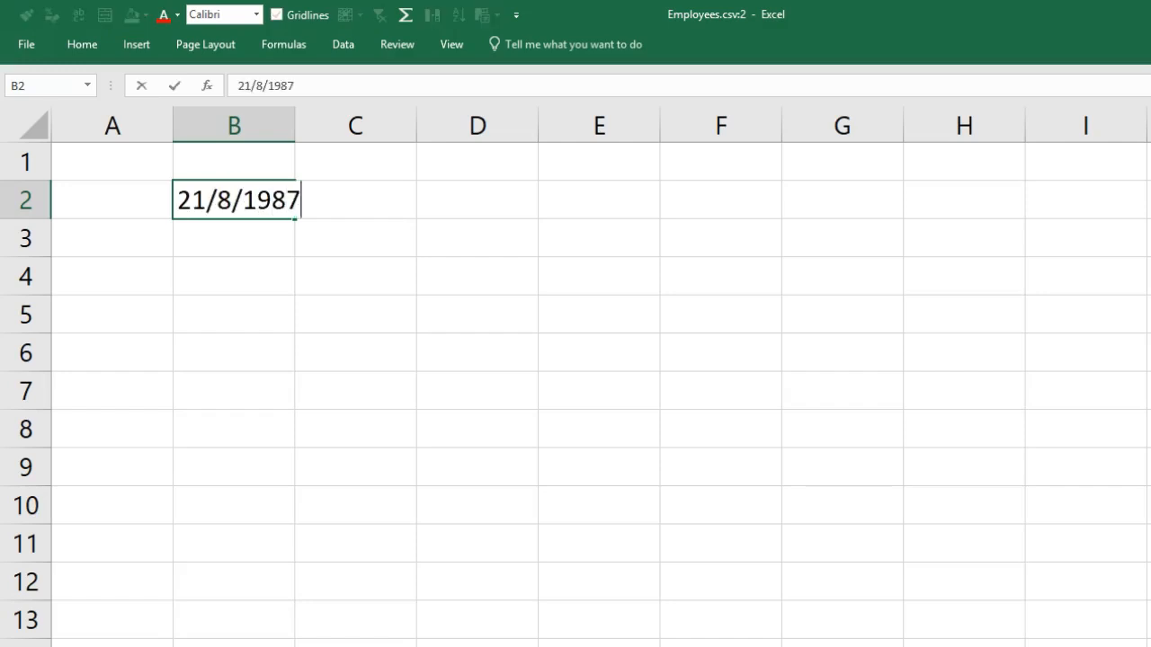
key(Tab)
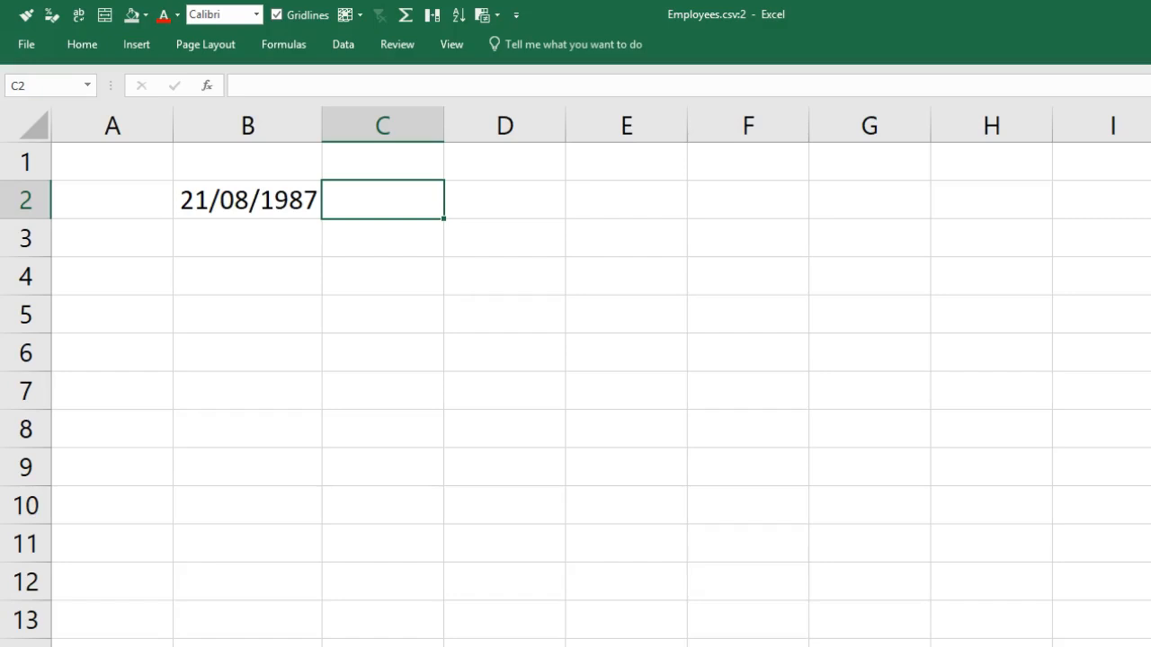
drag(322, 114, 344, 114)
Enter =NOW() in C2 for the current date and time, and widen column C slightly
click(444, 212)
text(=now())
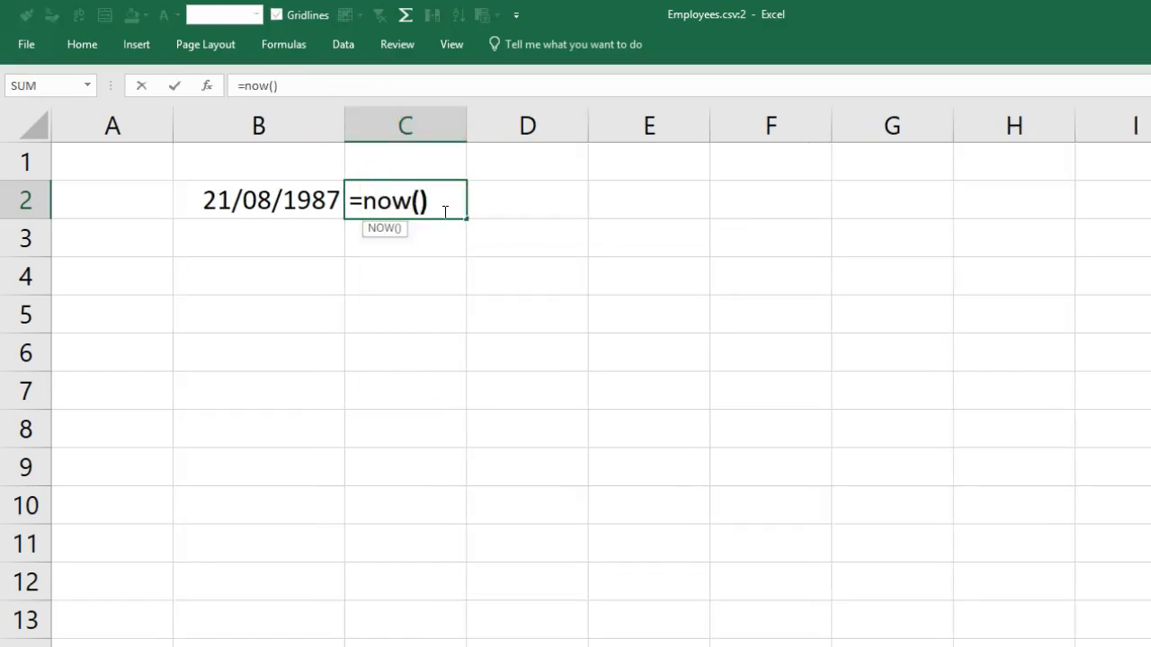
key(Tab)
drag(550, 121, 571, 122)
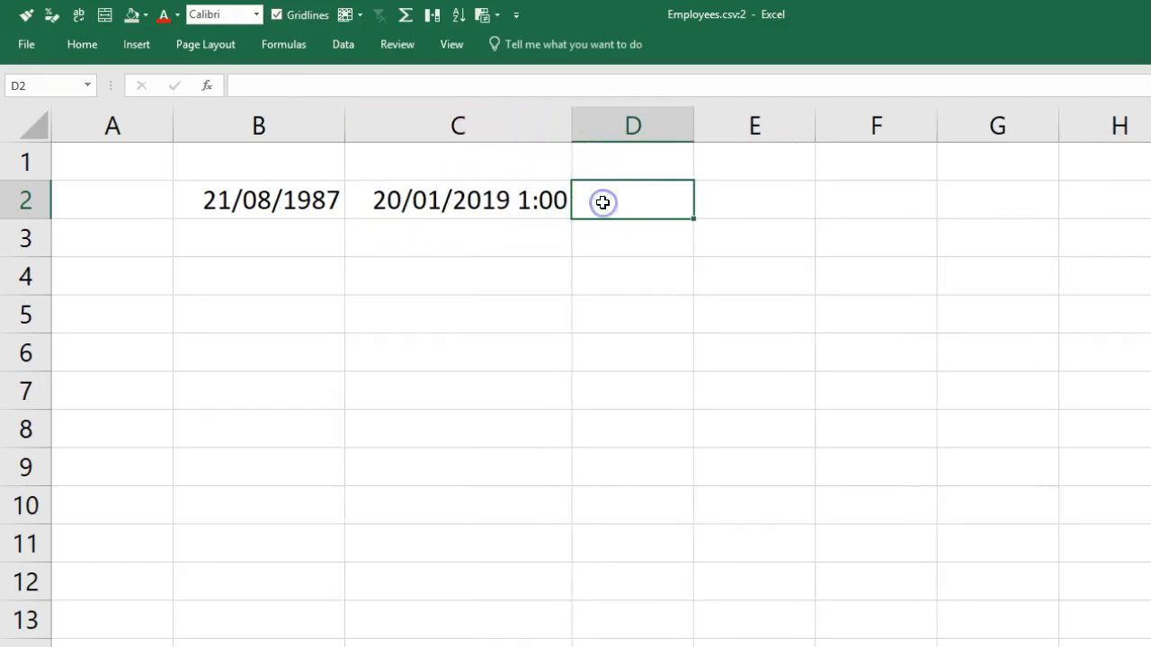
Calculate the days between the two dates by entering =C2-B2 in D2
text(=)
key(Left)
text(-)
key(Left)
key(Left)
key(Return)
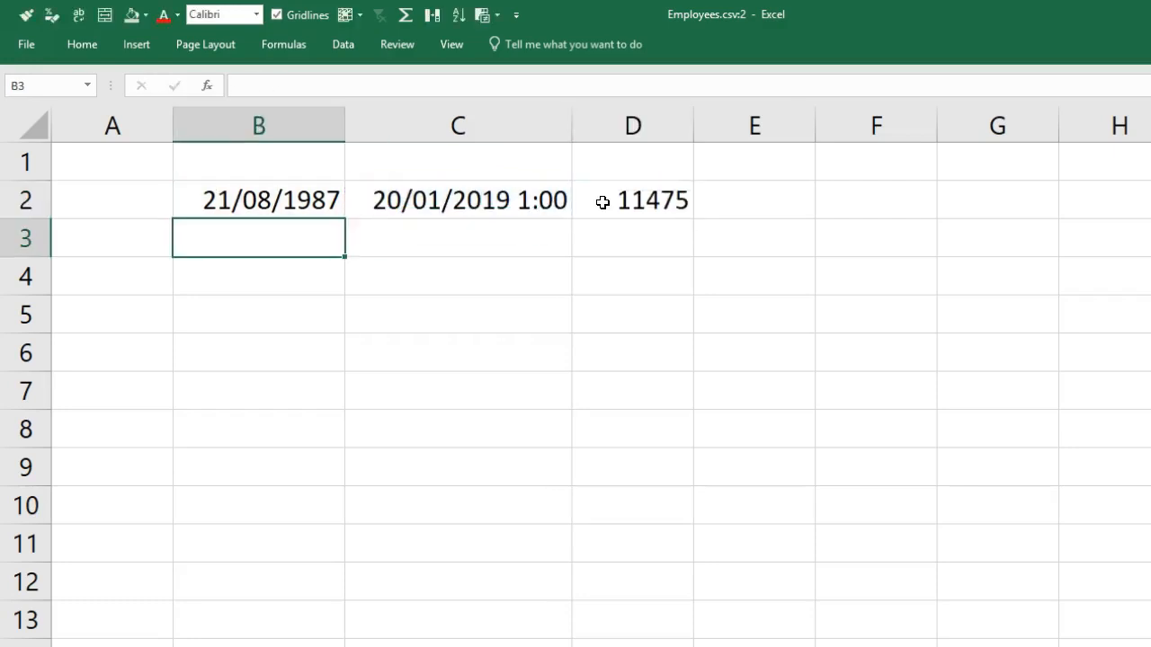
Change the formula in D2 to =(C2-B2)/365 and widen column D to fit the full decimal result
click(653, 192)
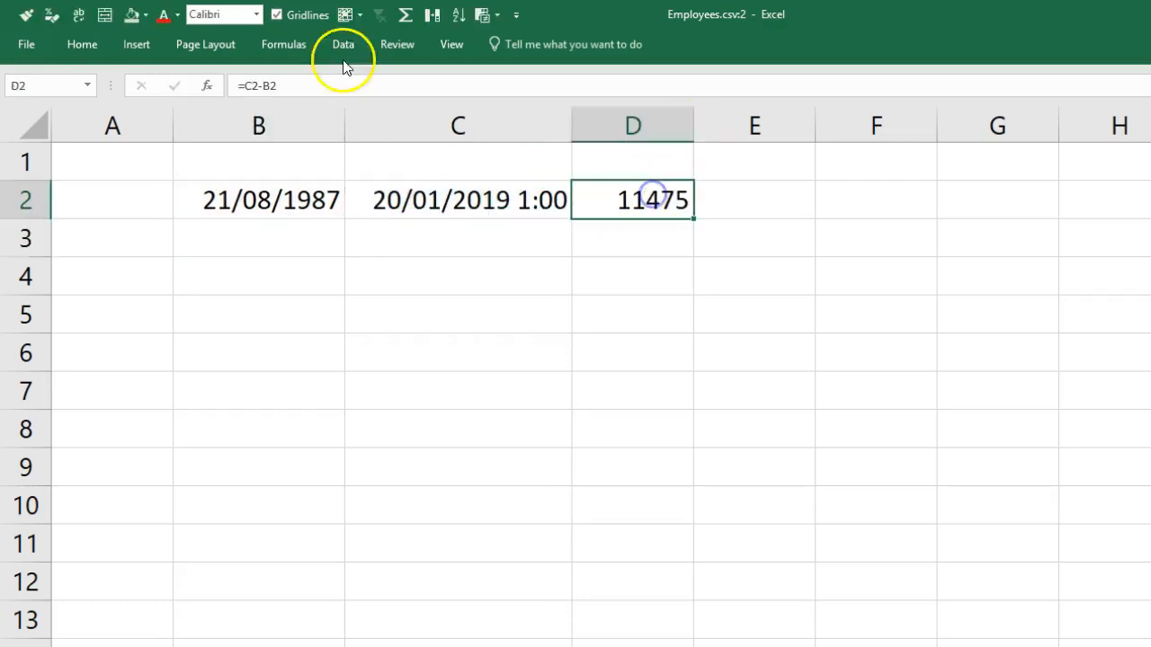
click(245, 85)
text((C2-B2)
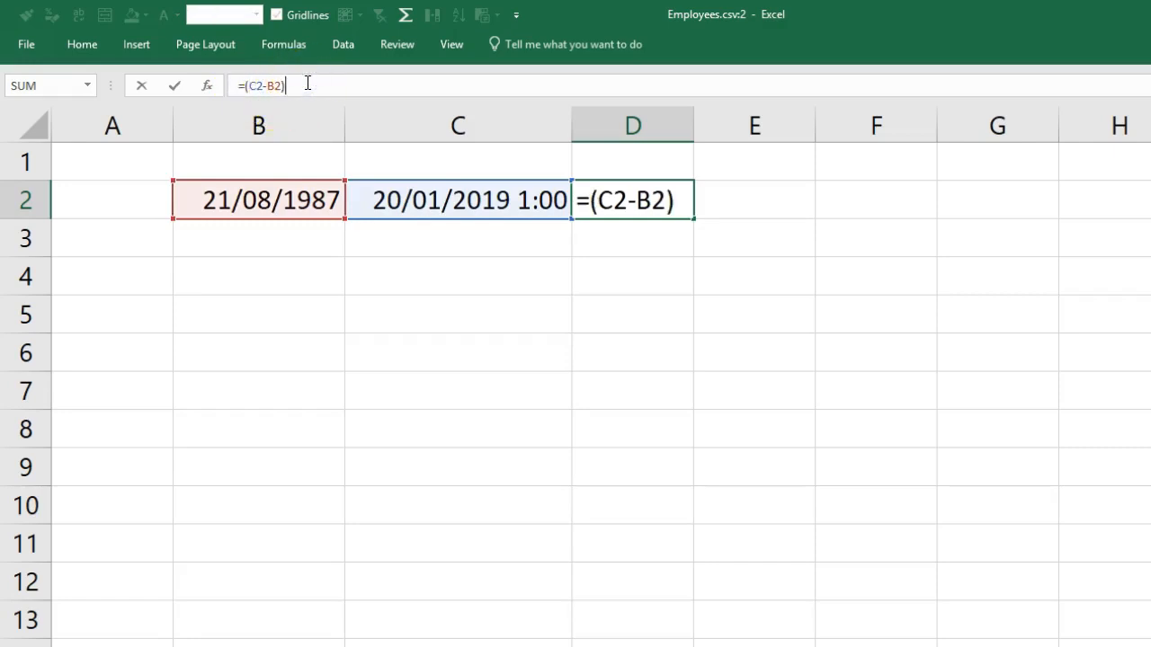
text()/365)
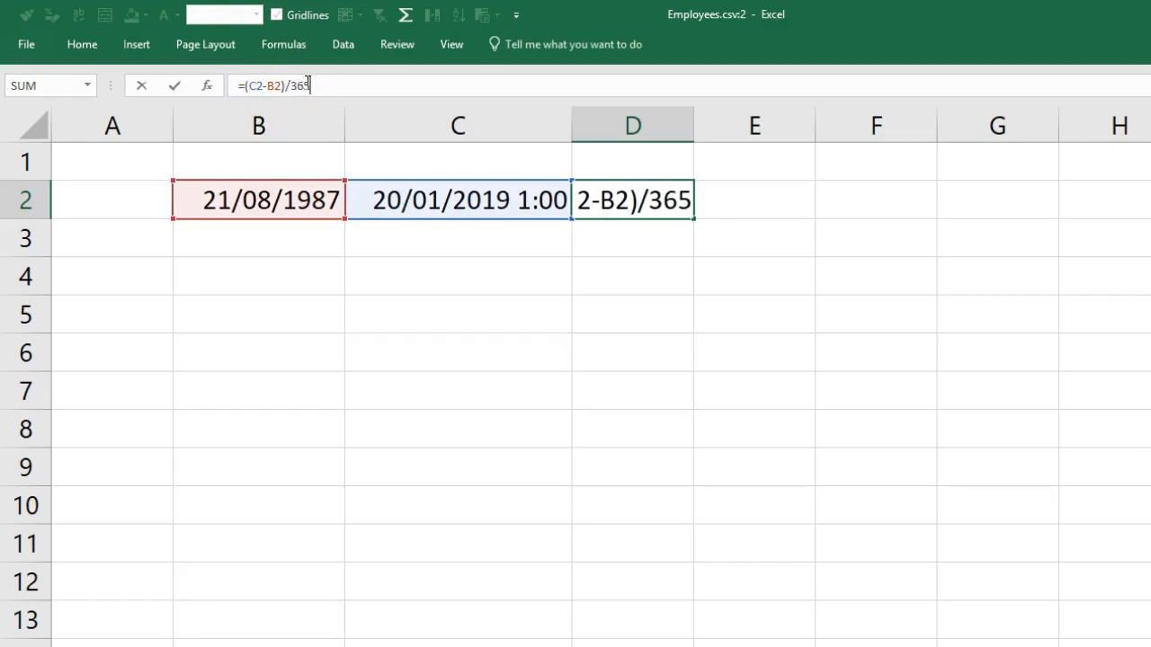
key(Return)
drag(691, 124, 803, 136)
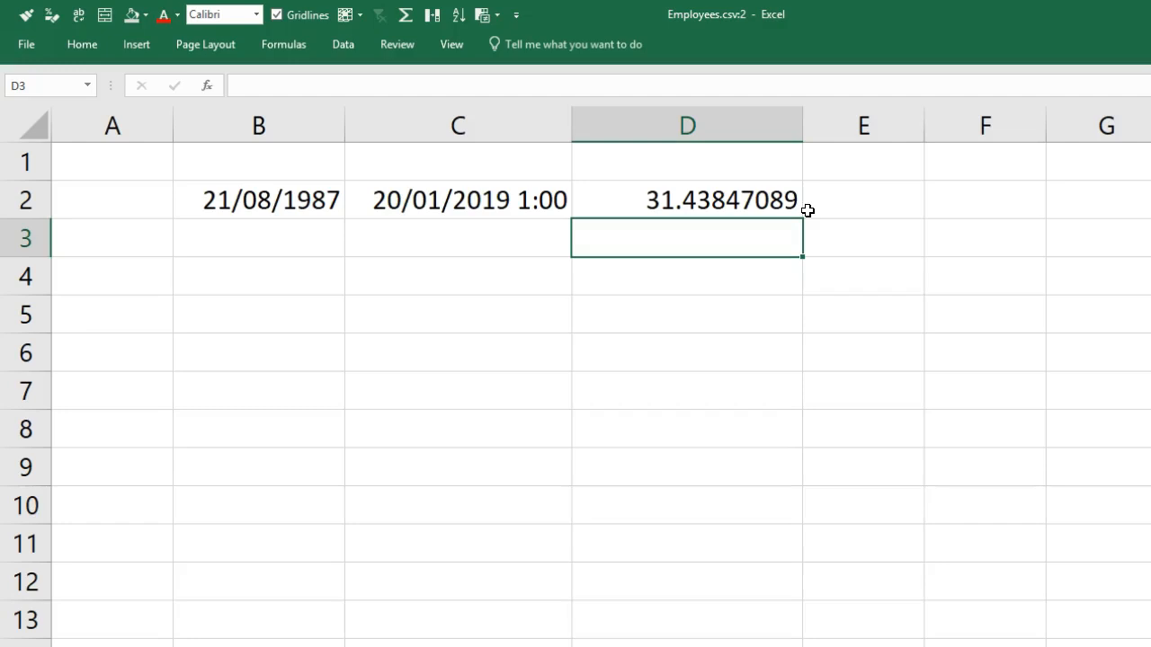
Reduce the displayed decimals of D2 and increase them again to six decimal places
click(691, 205)
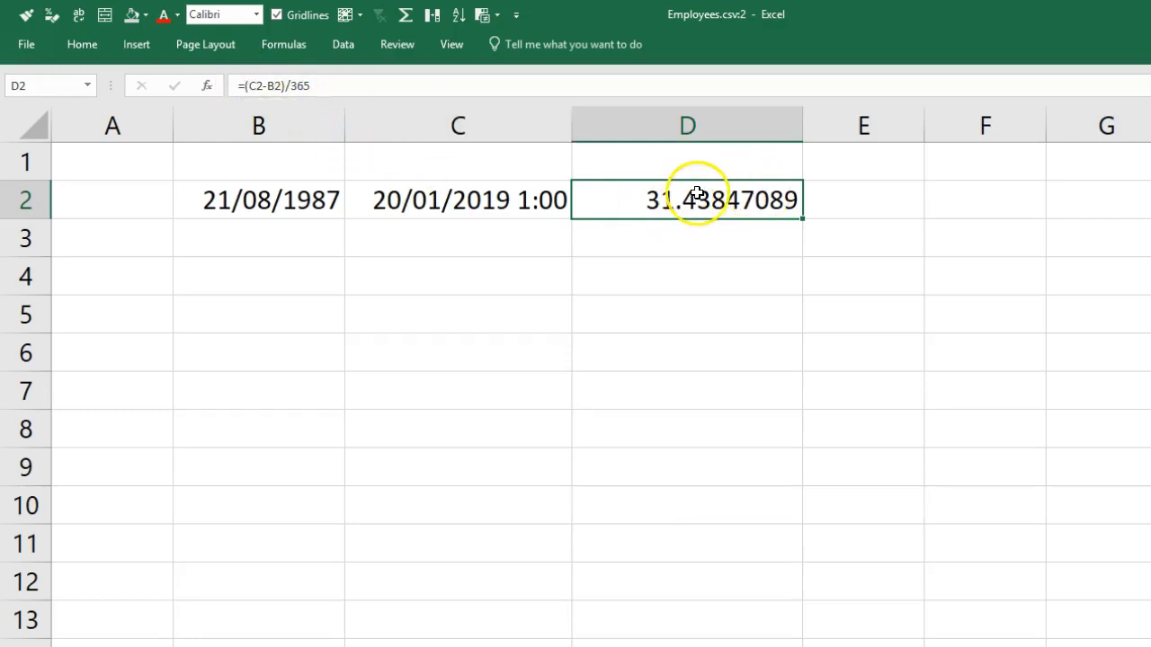
double_click(85, 45)
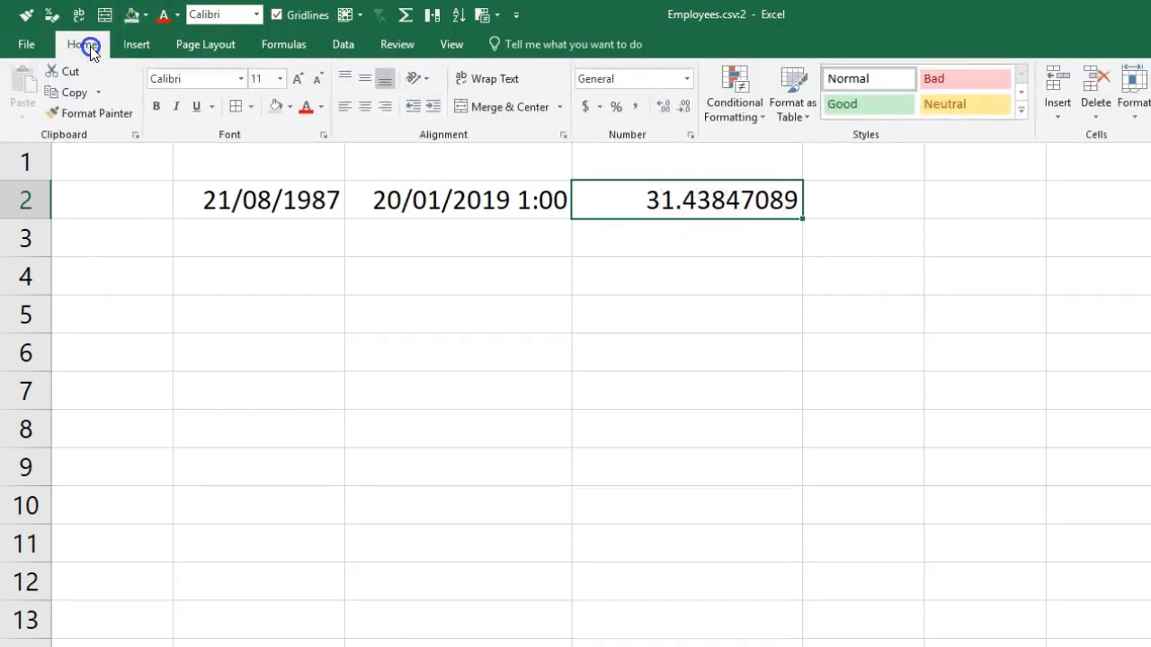
click(685, 108)
click(685, 108)
click(685, 107)
click(685, 108)
click(685, 108)
click(686, 108)
click(685, 108)
click(668, 108)
click(667, 108)
click(667, 107)
click(667, 108)
click(667, 108)
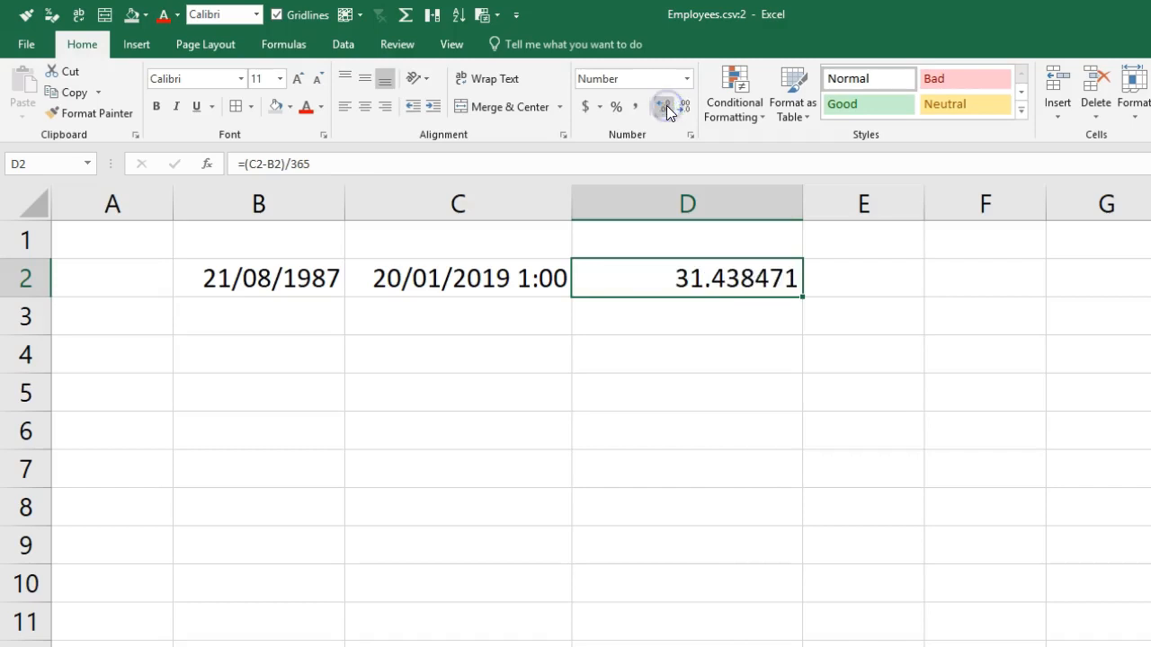
Format D2 as Number with 0 decimal places
key(ctrl+1)
drag(814, 165, 689, 335)
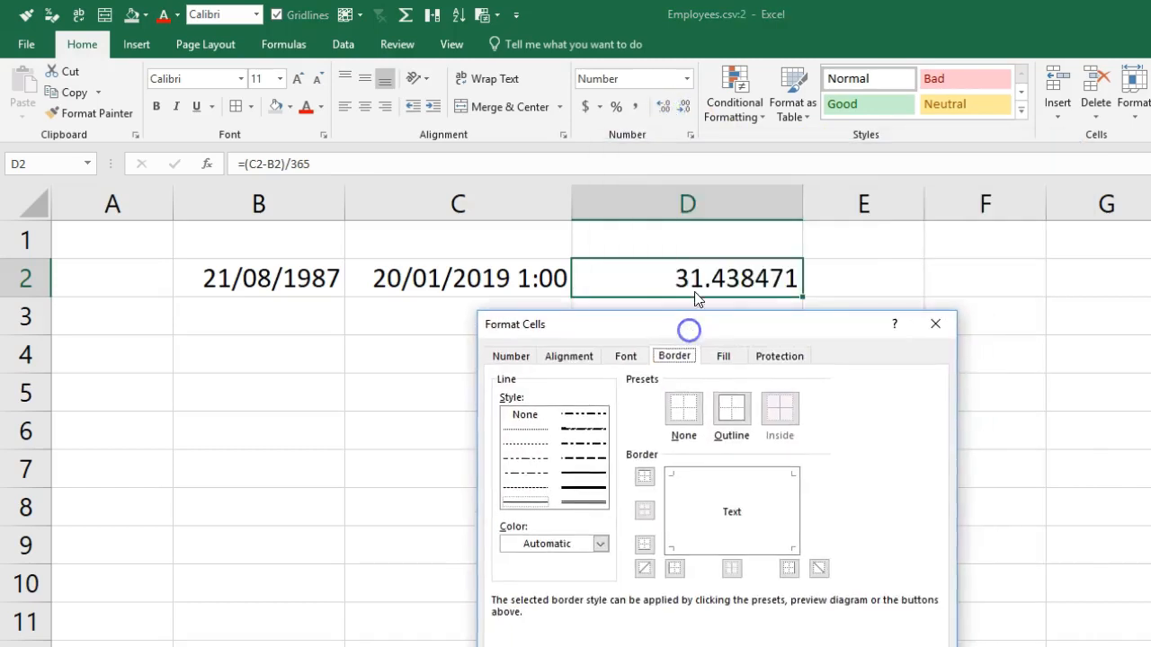
click(504, 357)
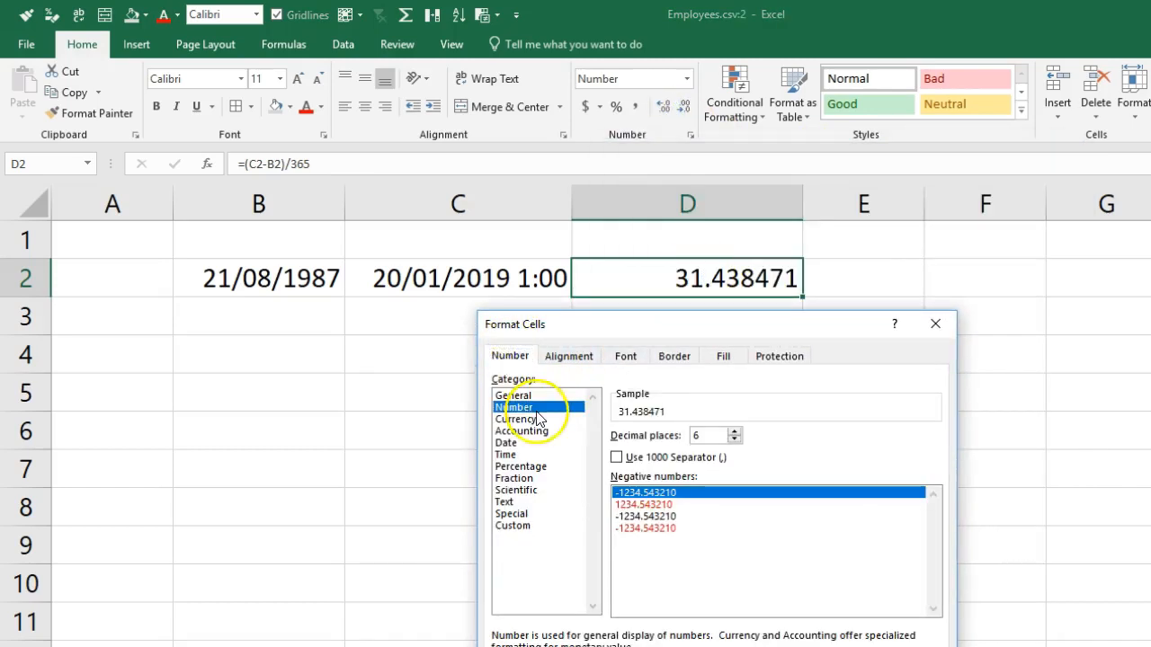
text(0)
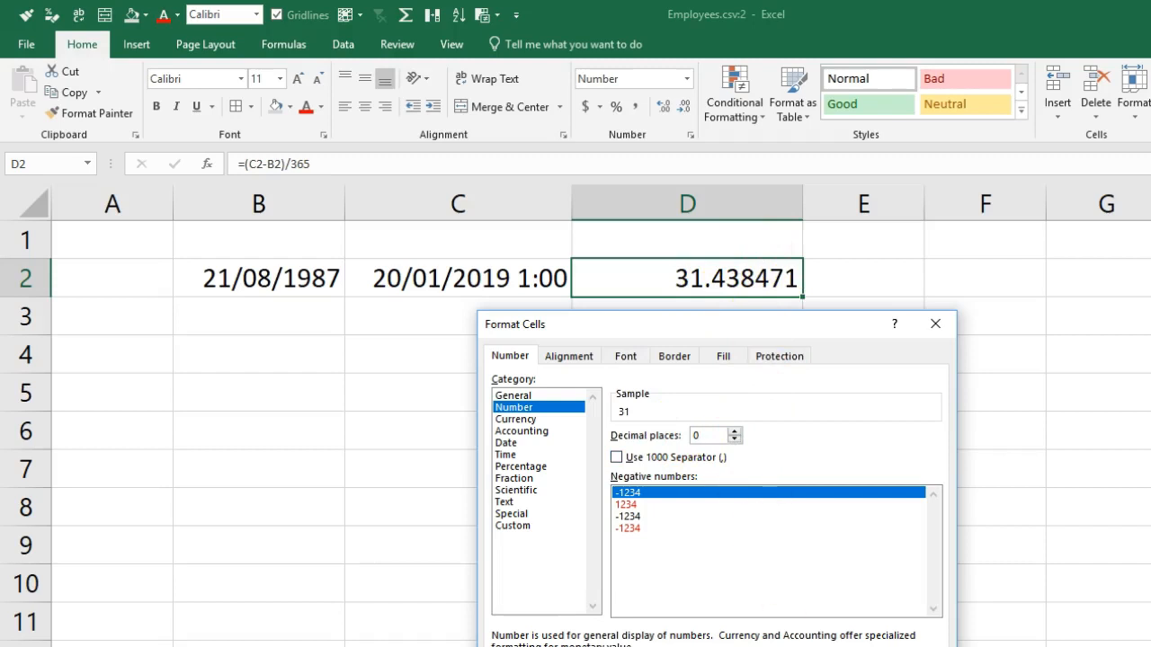
key(Return)
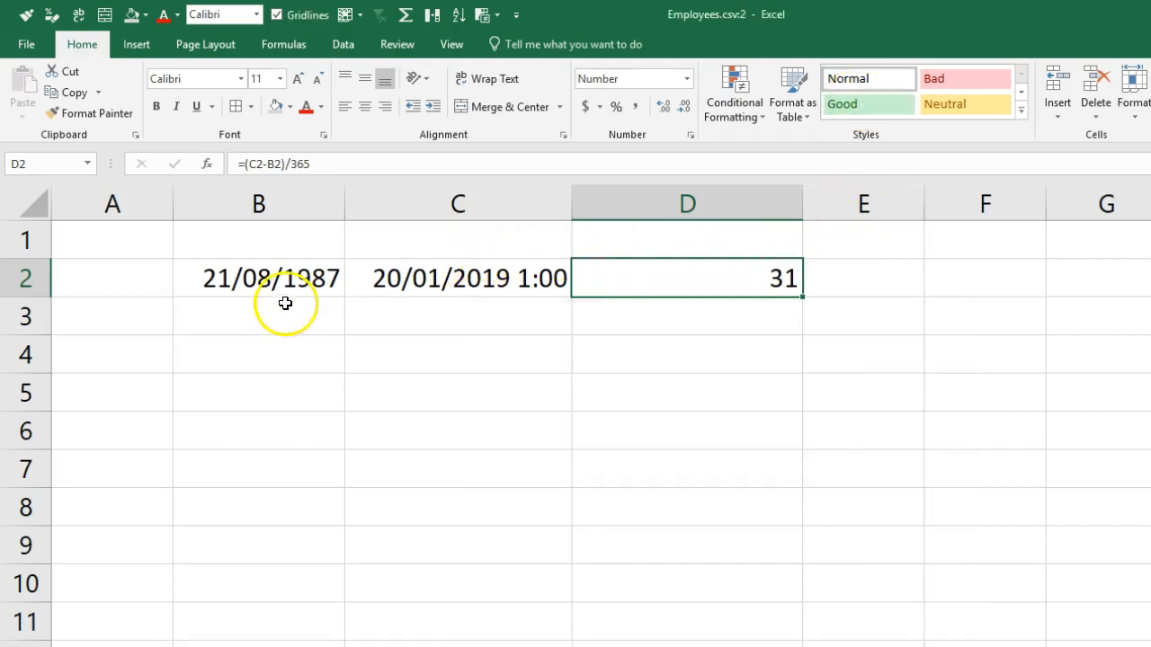
Move the birth date in B2 one year later by editing its year
click(258, 277)
drag(311, 166, 292, 162)
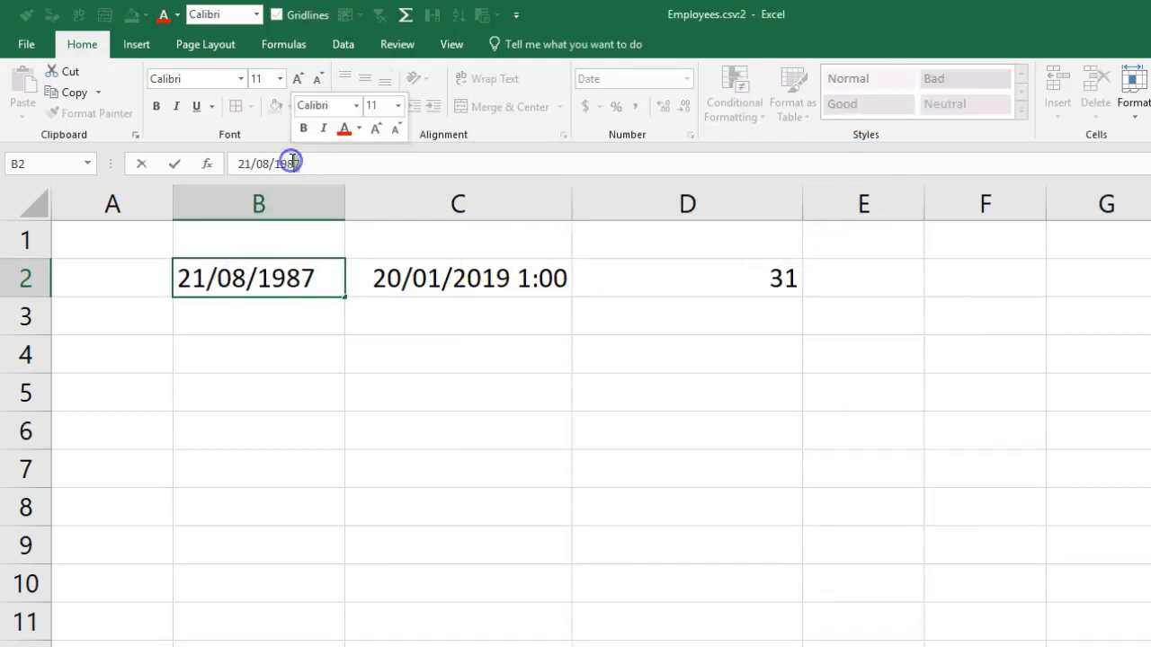
text(8)
key(Return)
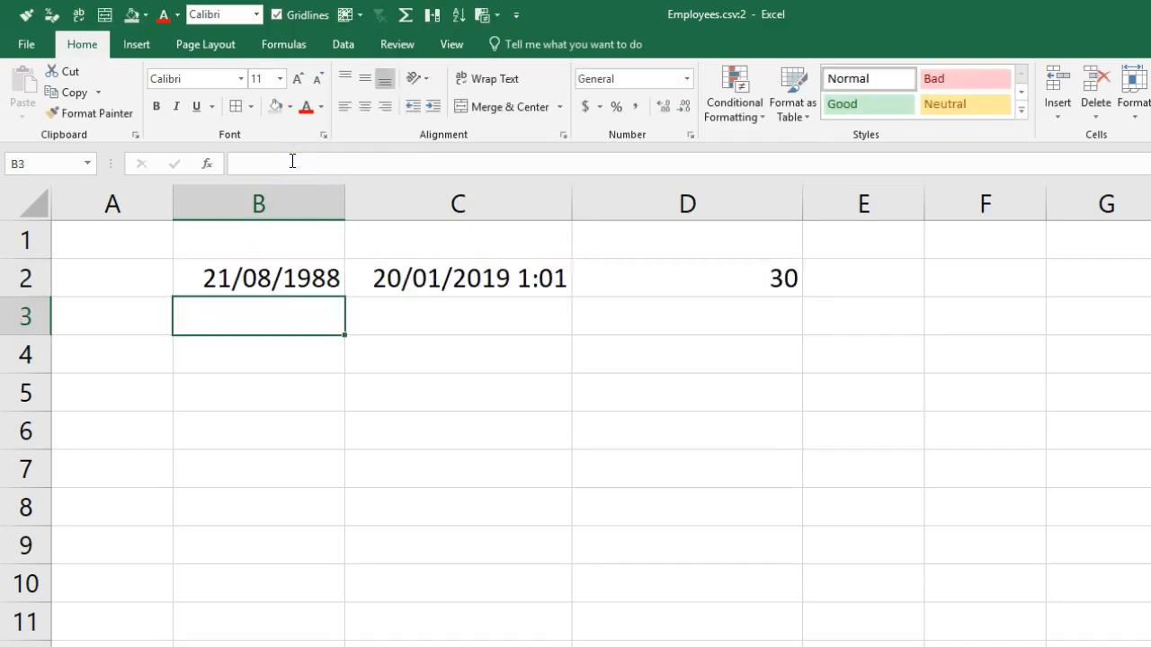
Test dividing the age by five with =D2/5 in E2 and clear that cell again
click(661, 285)
click(816, 283)
text(=)
key(Left)
text(/)
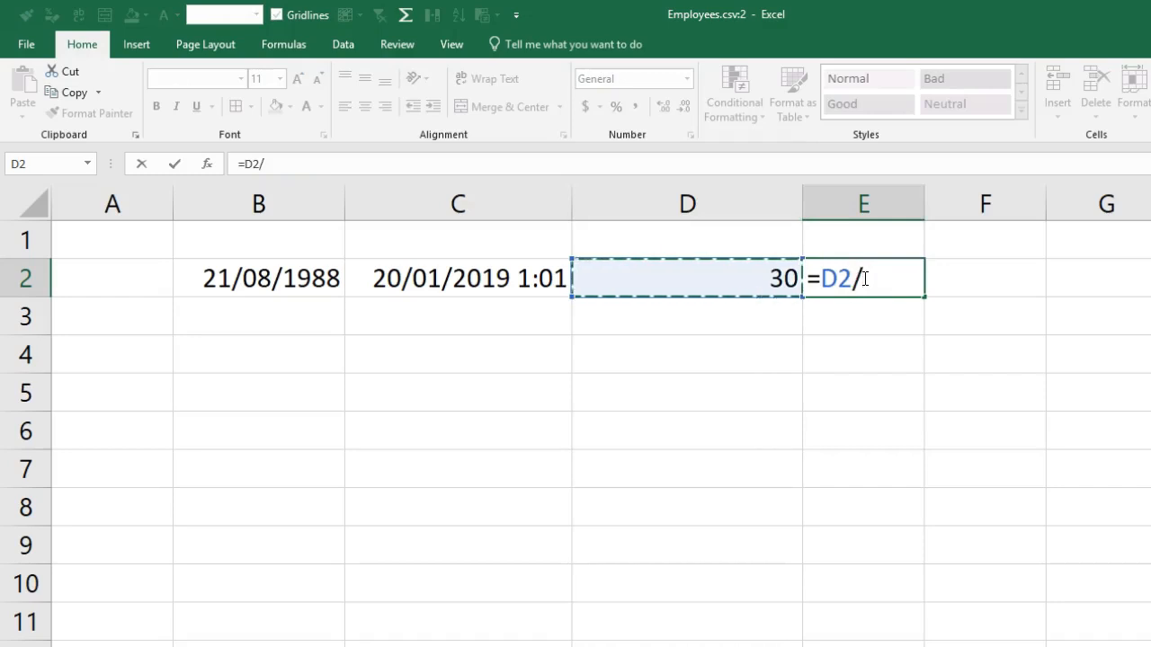
text(5)
key(Return)
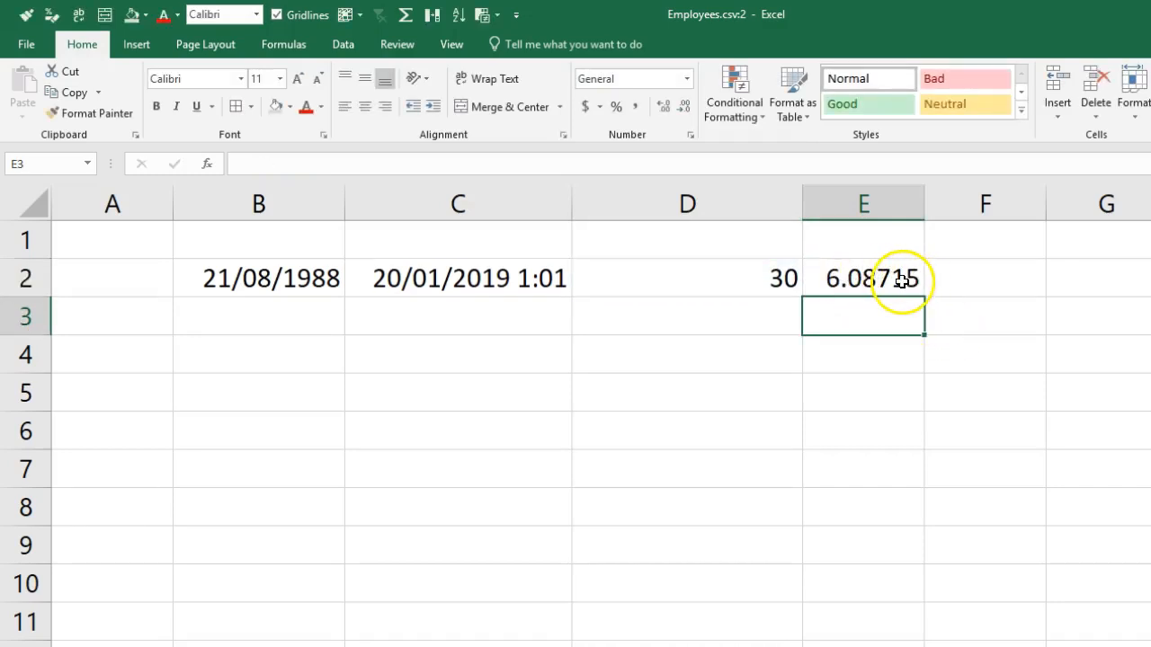
click(845, 284)
key(Delete)
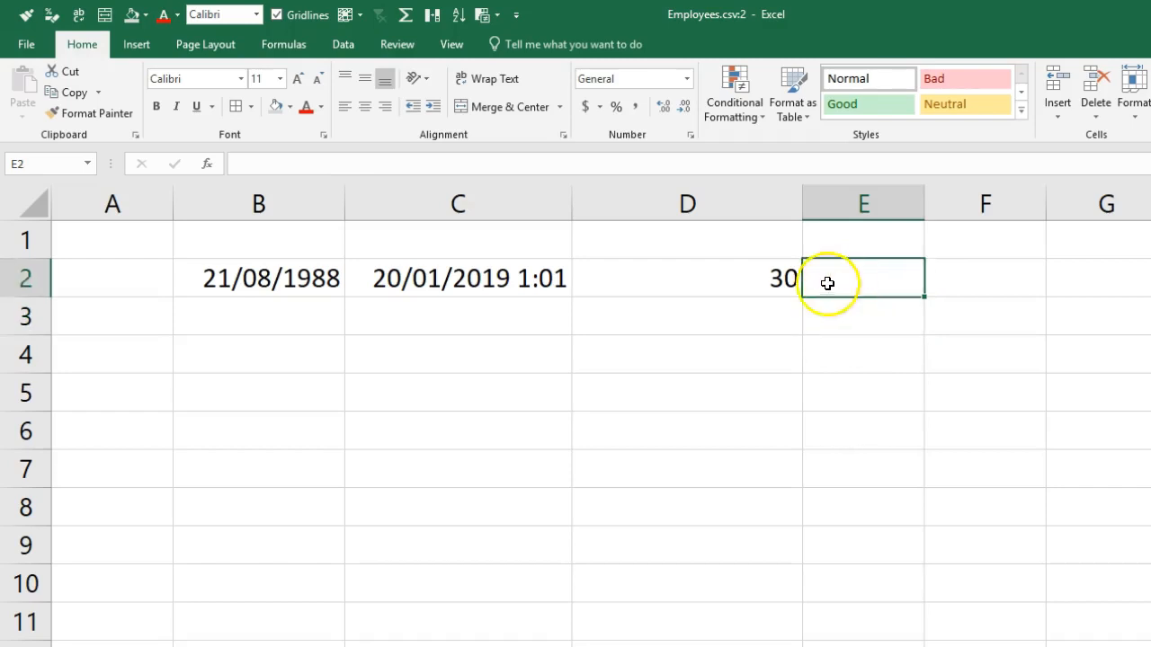
Increase the displayed decimals of the age in D2 to eight decimal places
click(701, 270)
click(662, 108)
click(662, 108)
click(662, 108)
click(662, 108)
click(661, 107)
click(662, 108)
click(662, 106)
click(662, 106)
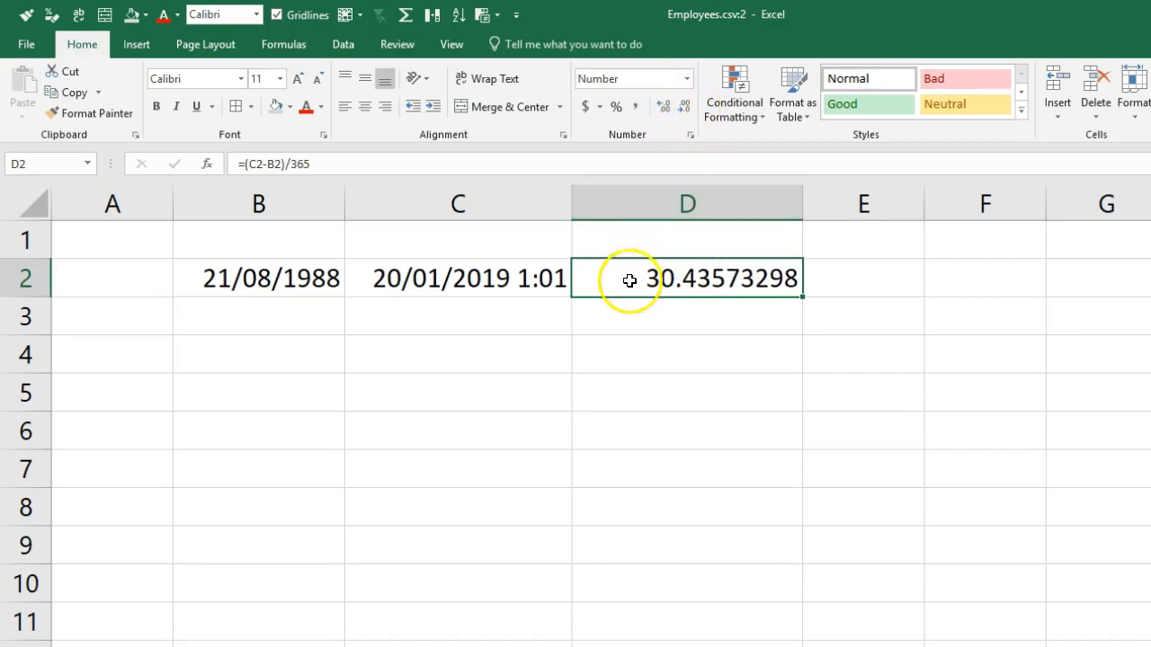
Enter the label "int" in C4
click(671, 343)
click(537, 351)
text(int)
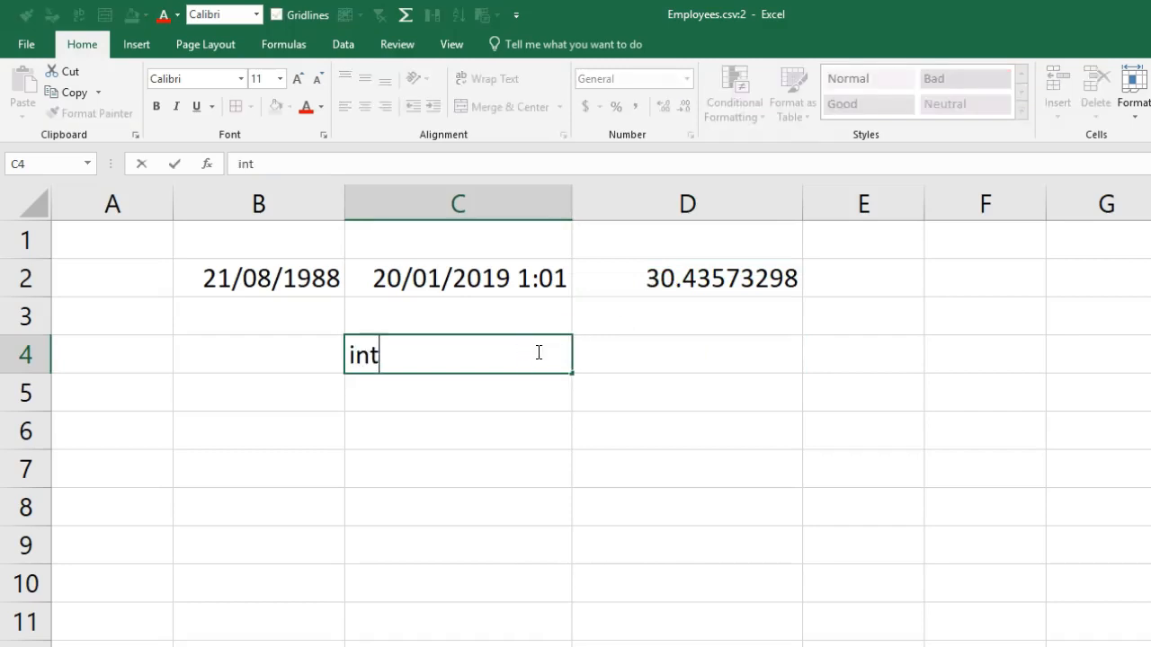
key(Tab)
Replace the NOW formula in C2 with its static value by copying it and pasting values over itself
click(537, 352)
key(Up)
key(Up)
key(Right)
key(Left)
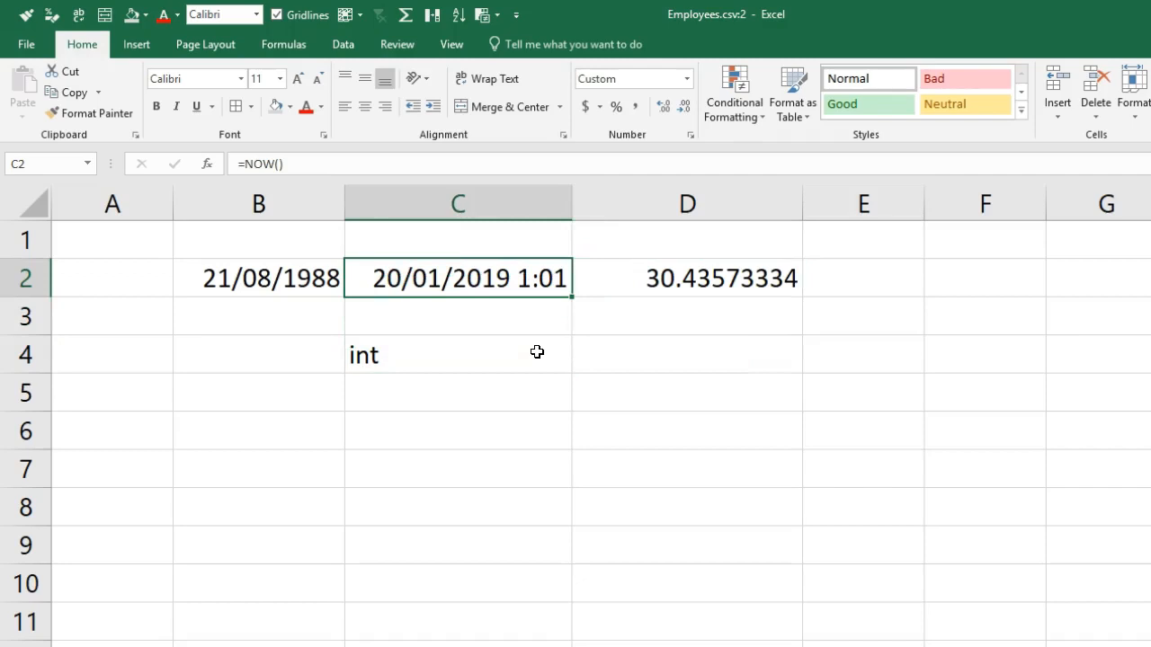
double_click(542, 280)
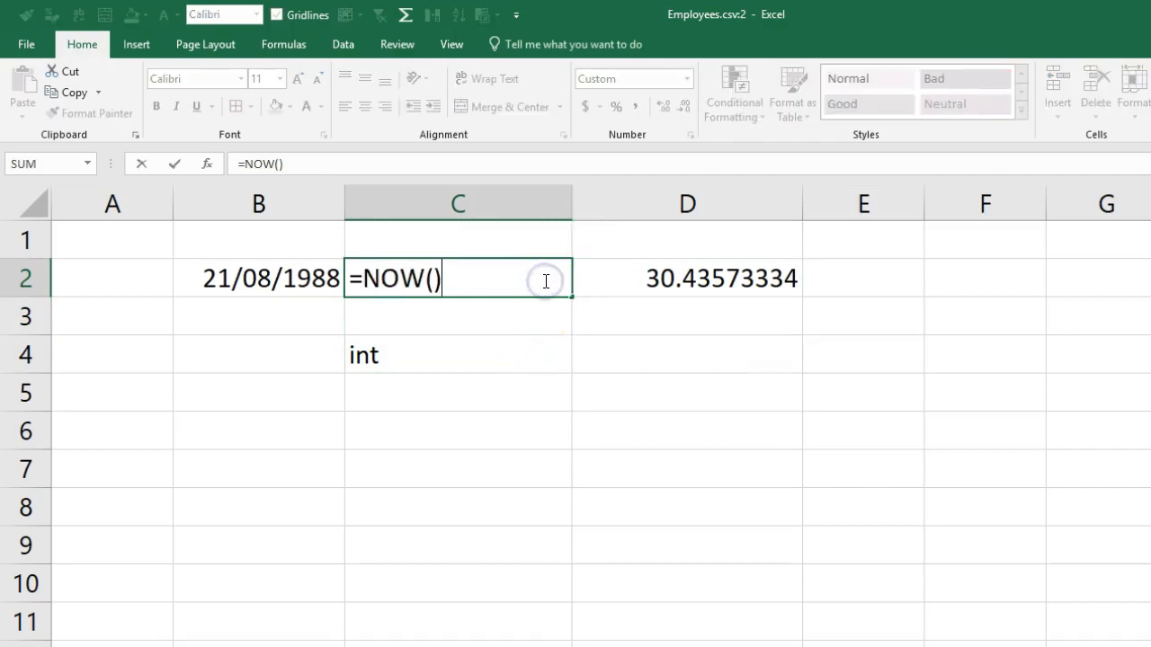
key(Escape)
key(ctrl+c)
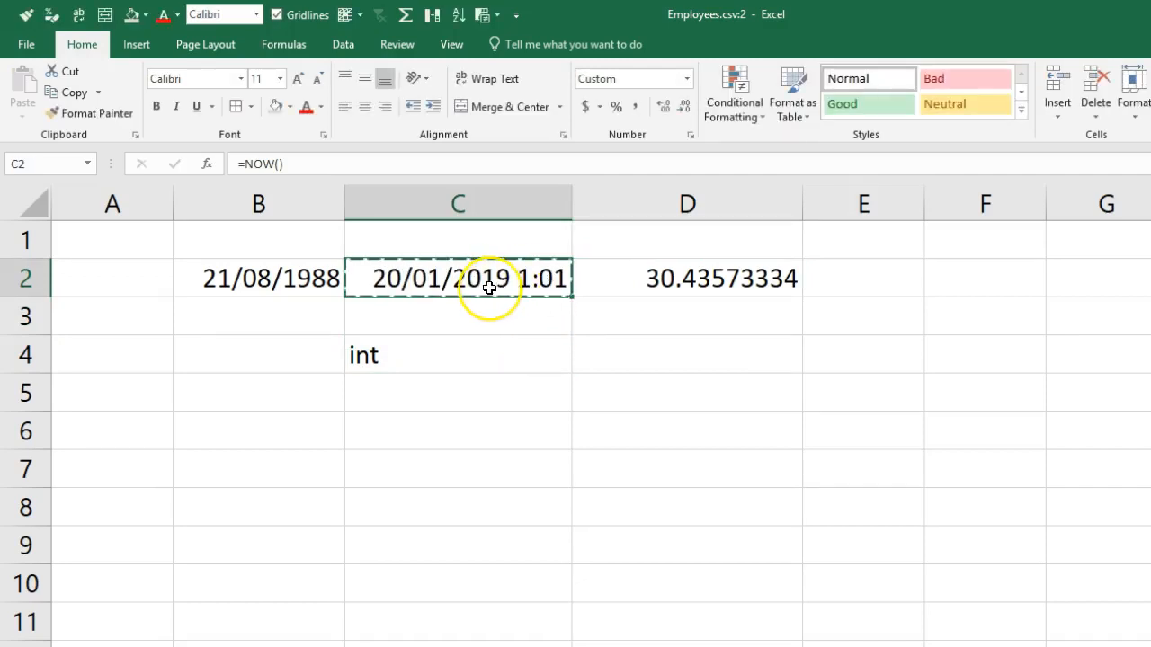
right_click(497, 278)
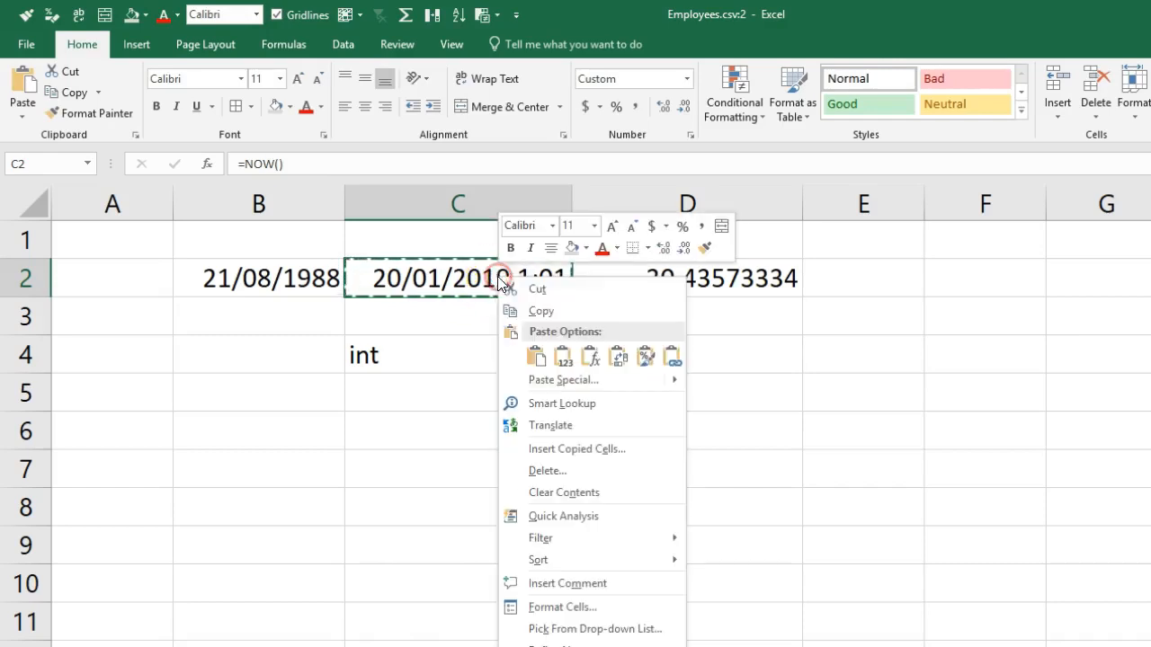
click(524, 354)
Change the C4 label to "integer" and add the labels "rounddownd" in C5 and "round up" in C6
double_click(454, 343)
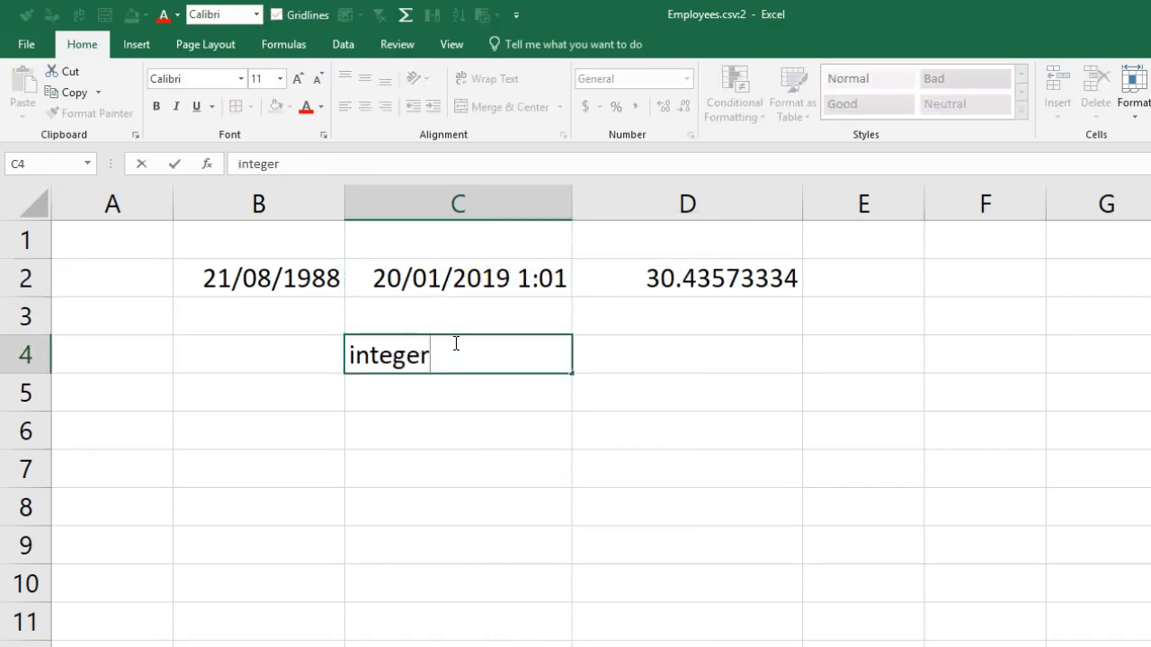
key(Tab)
key(Down)
key(Left)
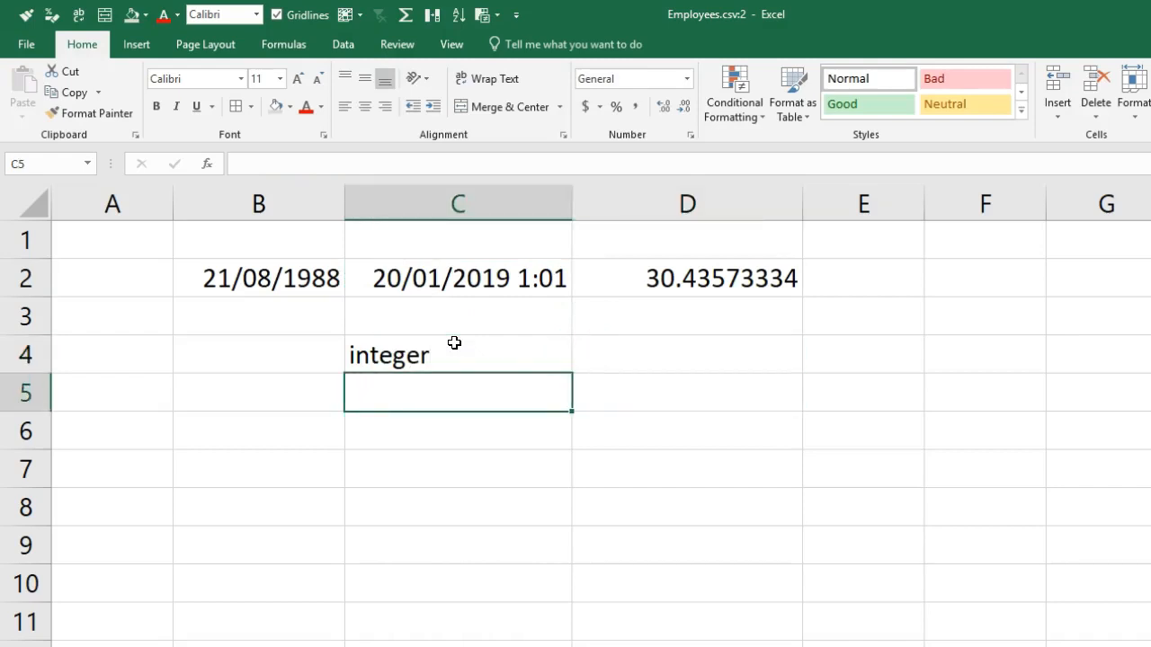
text(rounddownd)
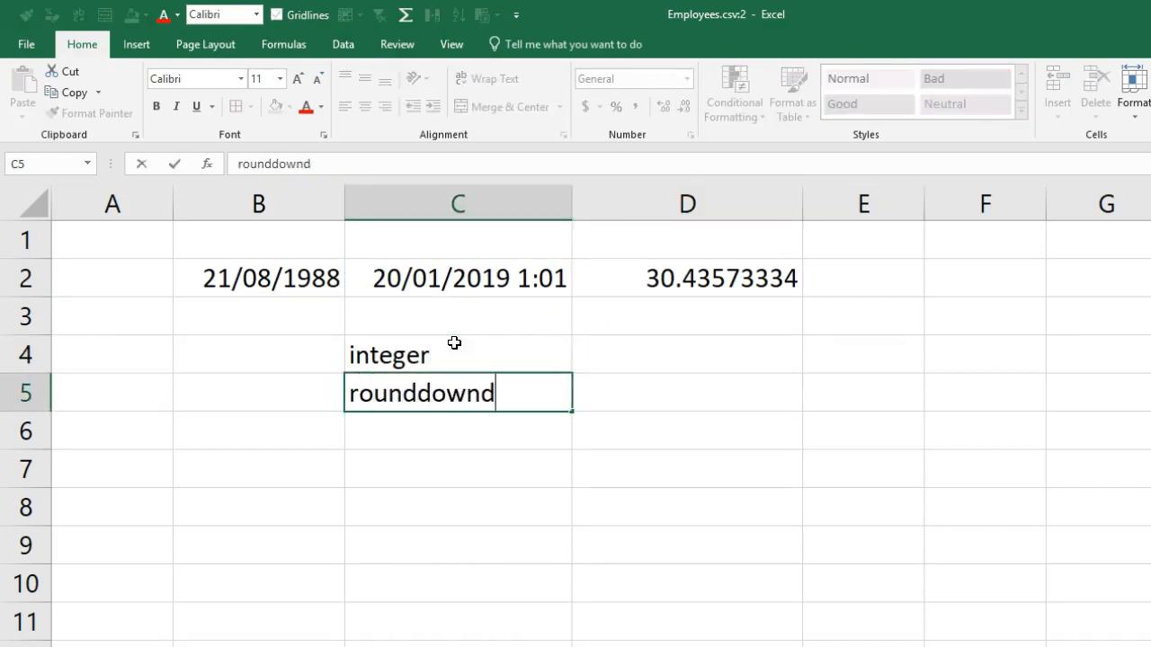
key(Return)
text(round up)
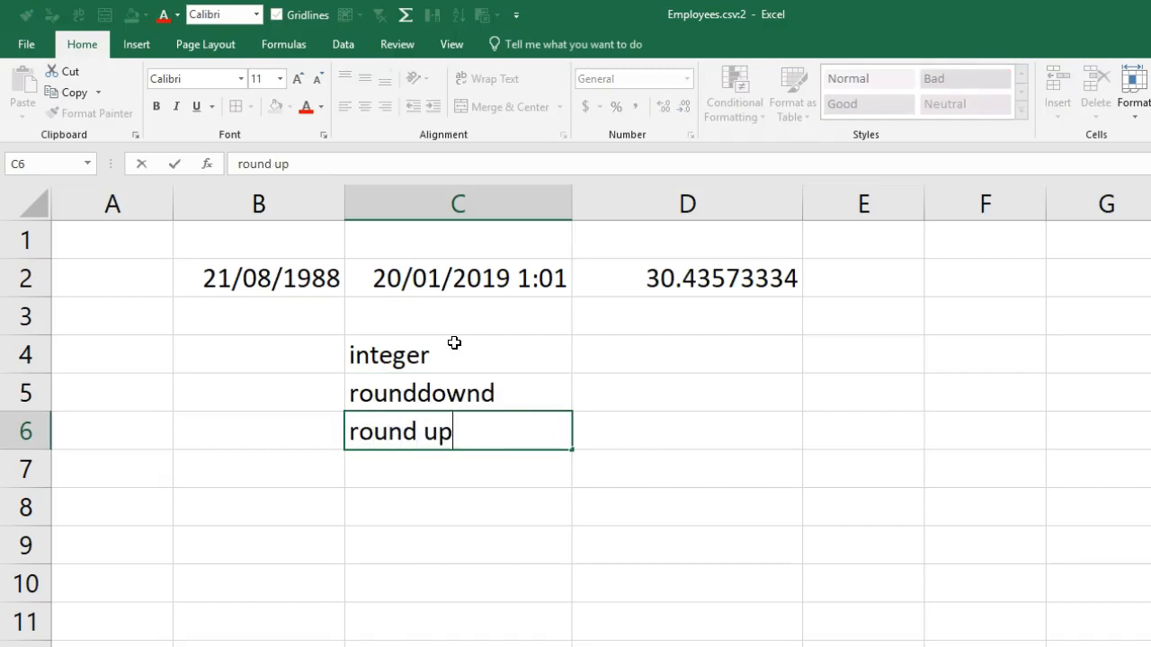
key(Return)
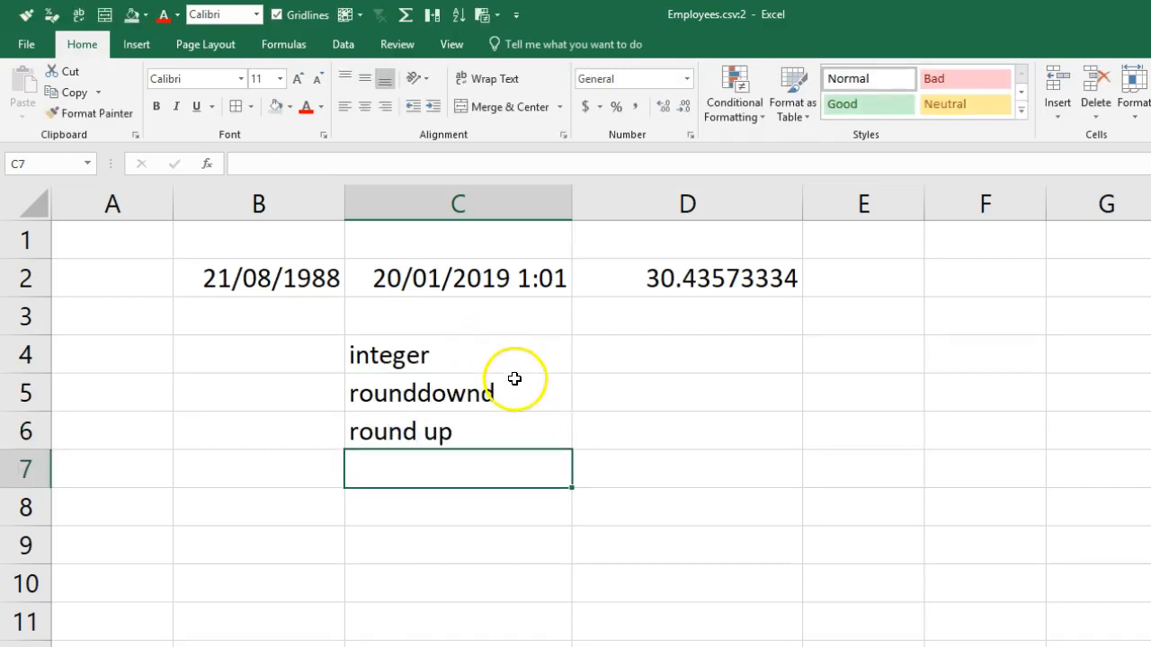
Enter an INT formula in D4 that takes the integer part of the age in D2
click(682, 344)
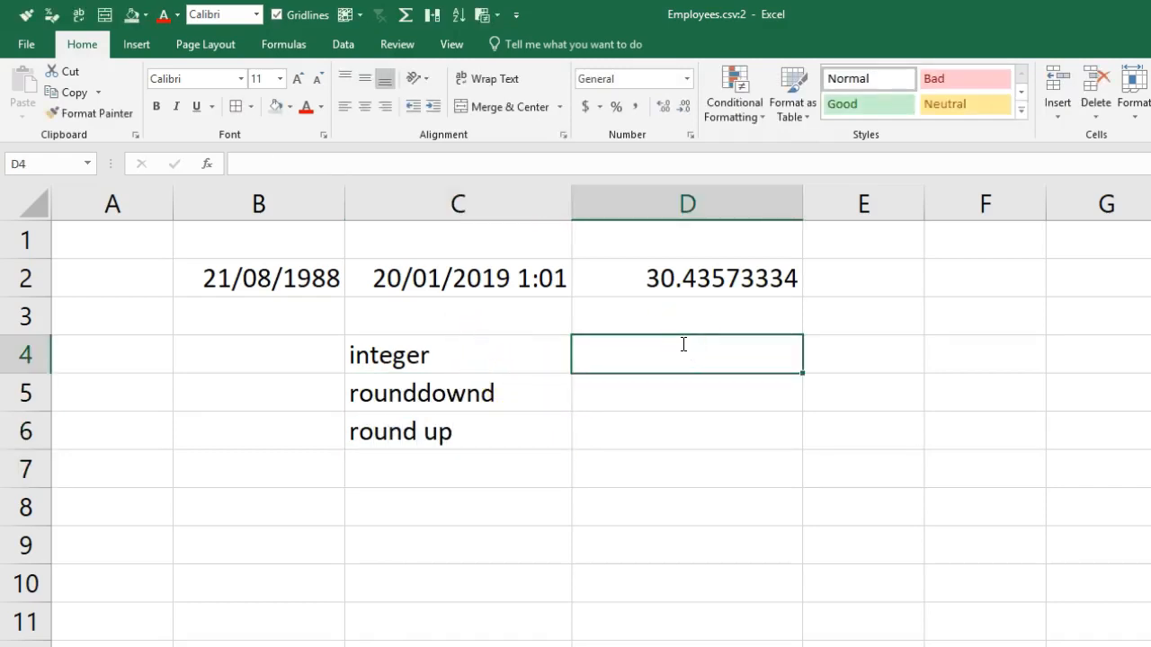
text(=int()
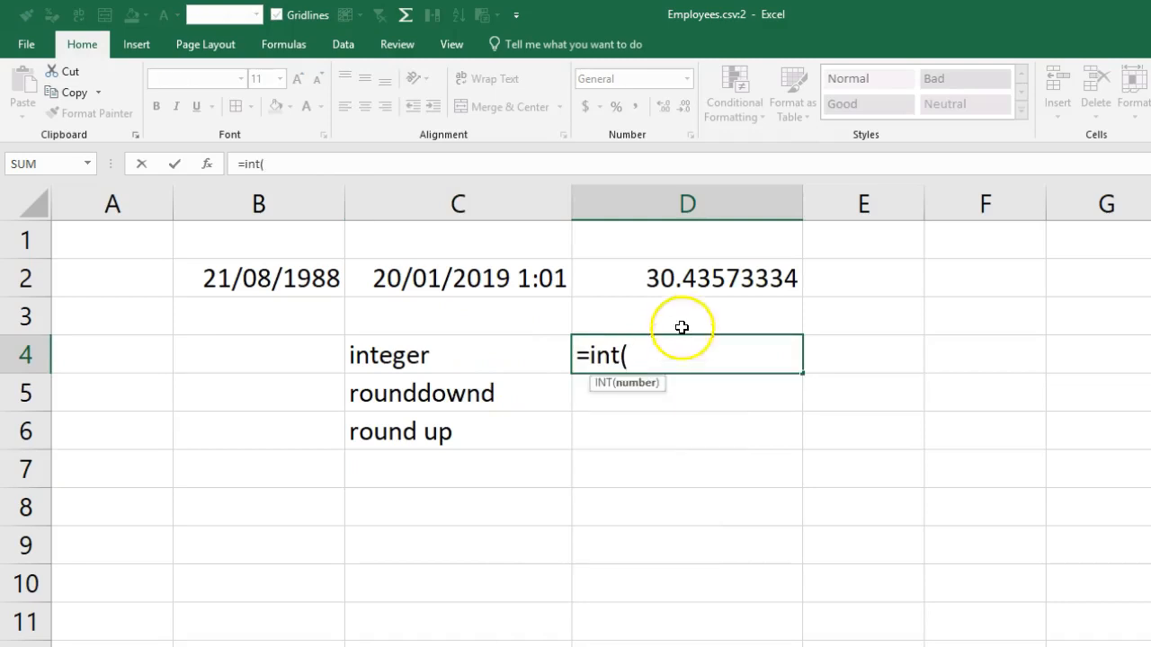
click(695, 279)
text())
key(Return)
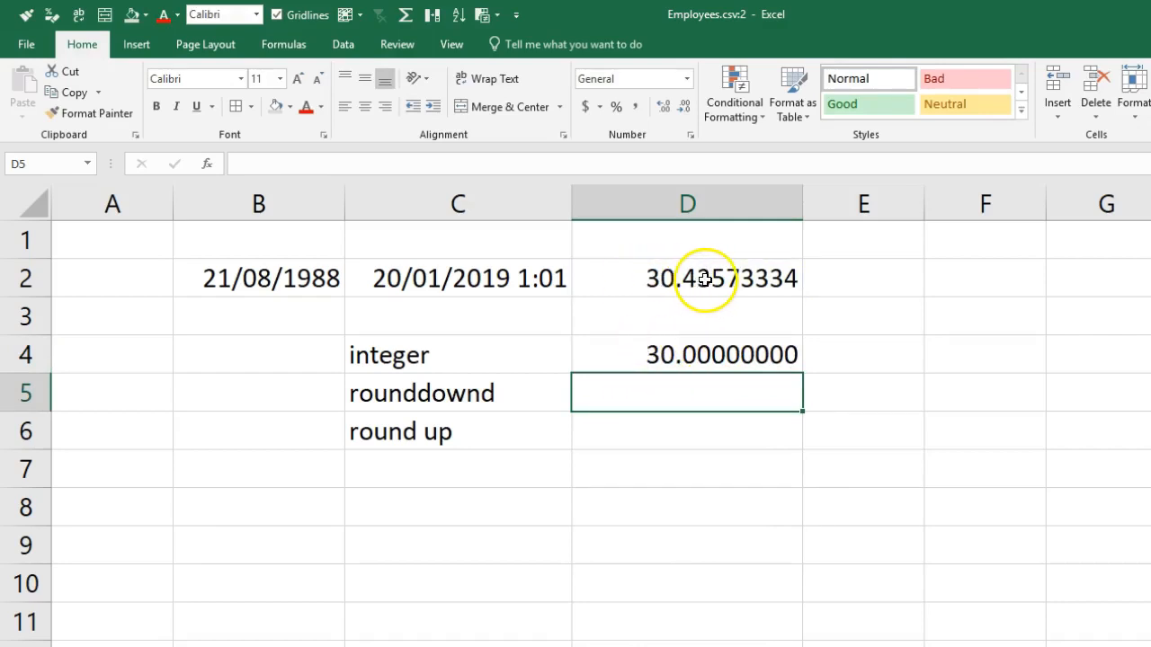
drag(648, 296, 671, 296)
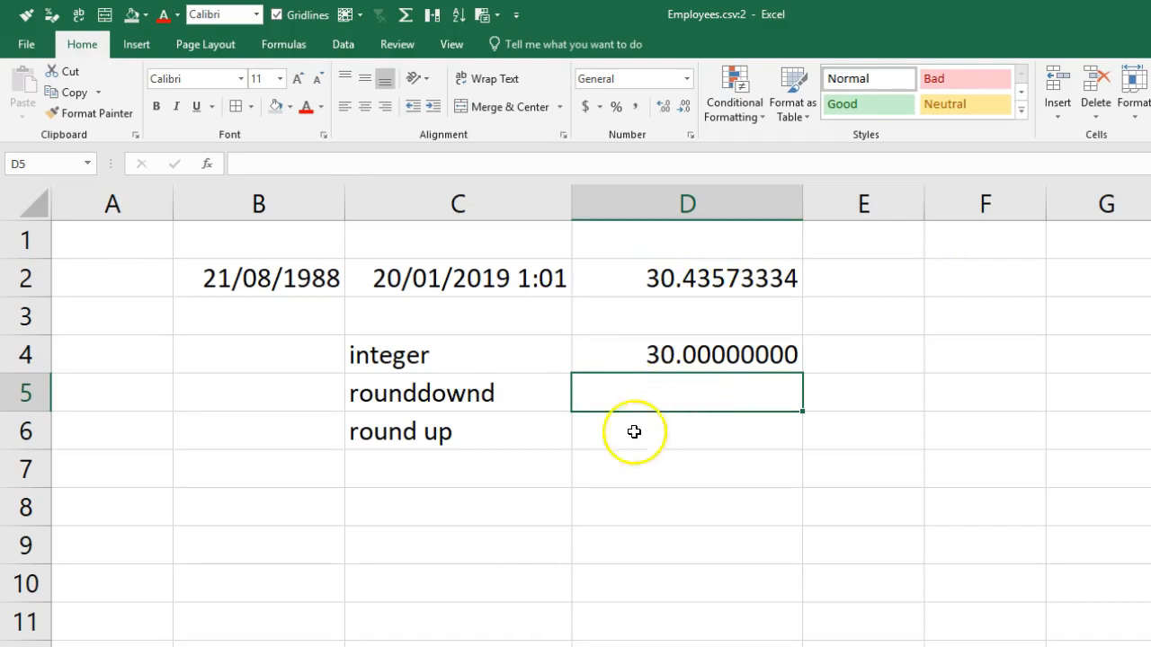
Add the label "round" in C7 below the other rounding labels
click(532, 472)
text(rou)
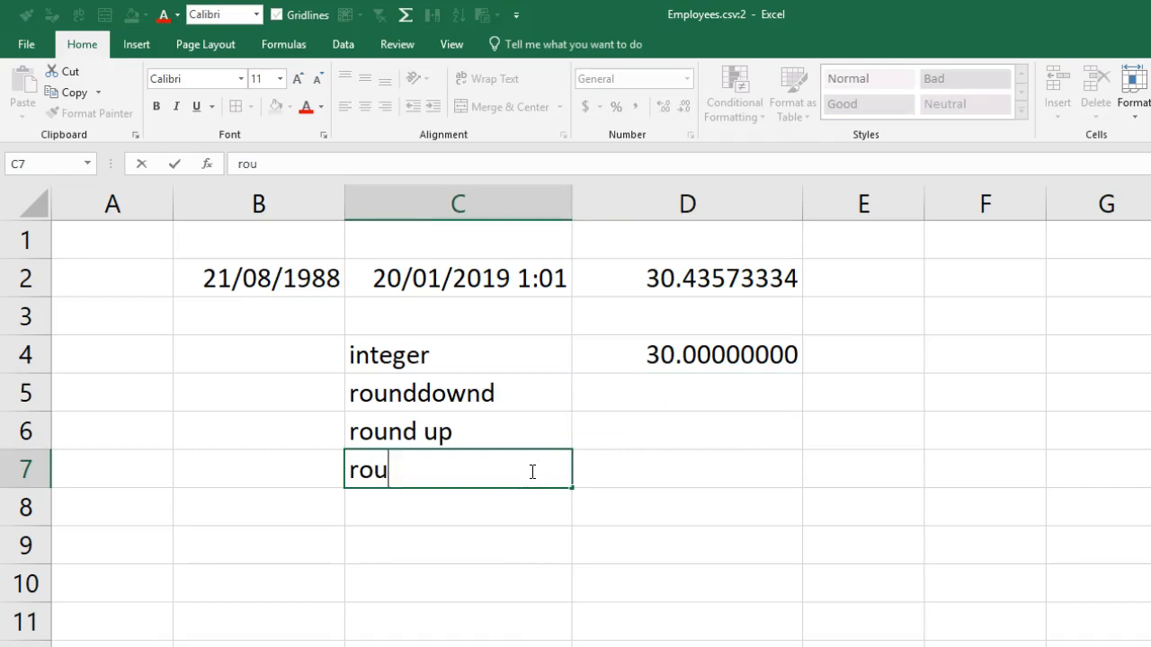
text(nd)
key(Return)
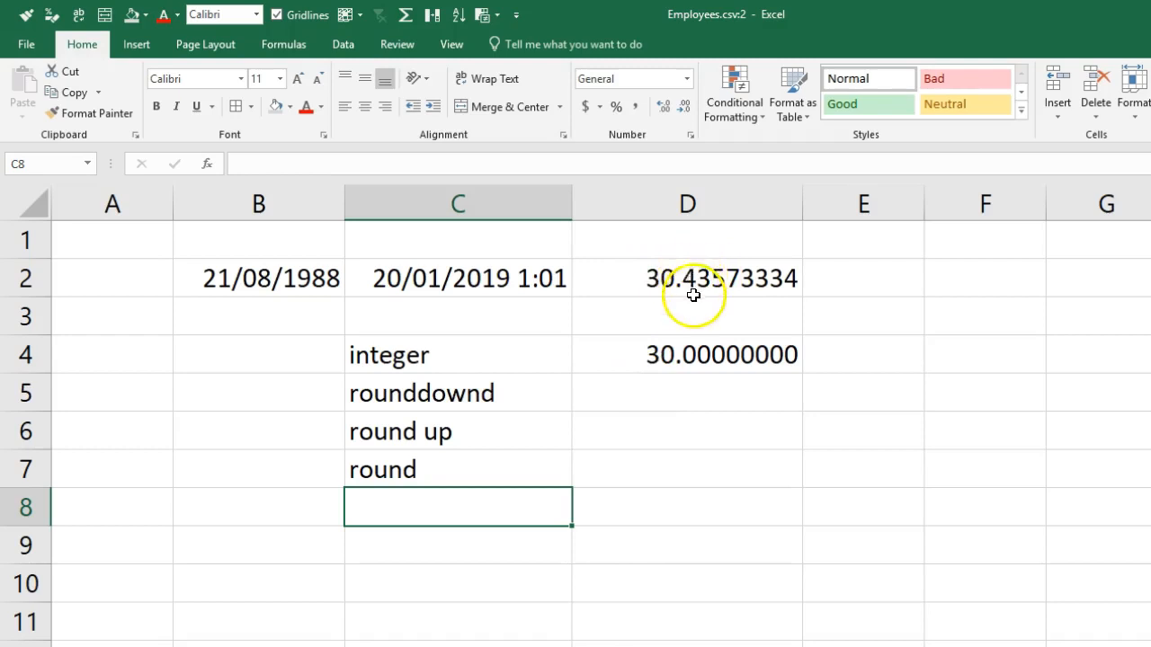
Enter a ROUNDDOWN formula in D5 that rounds the age in D2 down to 2 digits
click(694, 422)
key(Up)
text(=round)
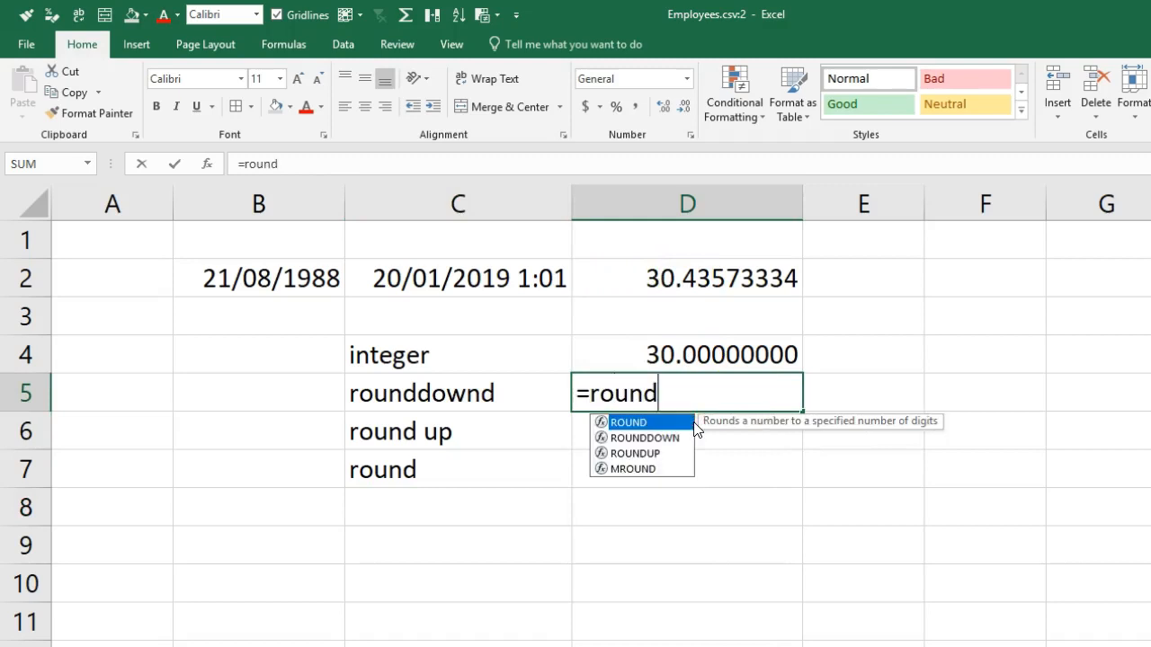
key(Down)
key(Tab)
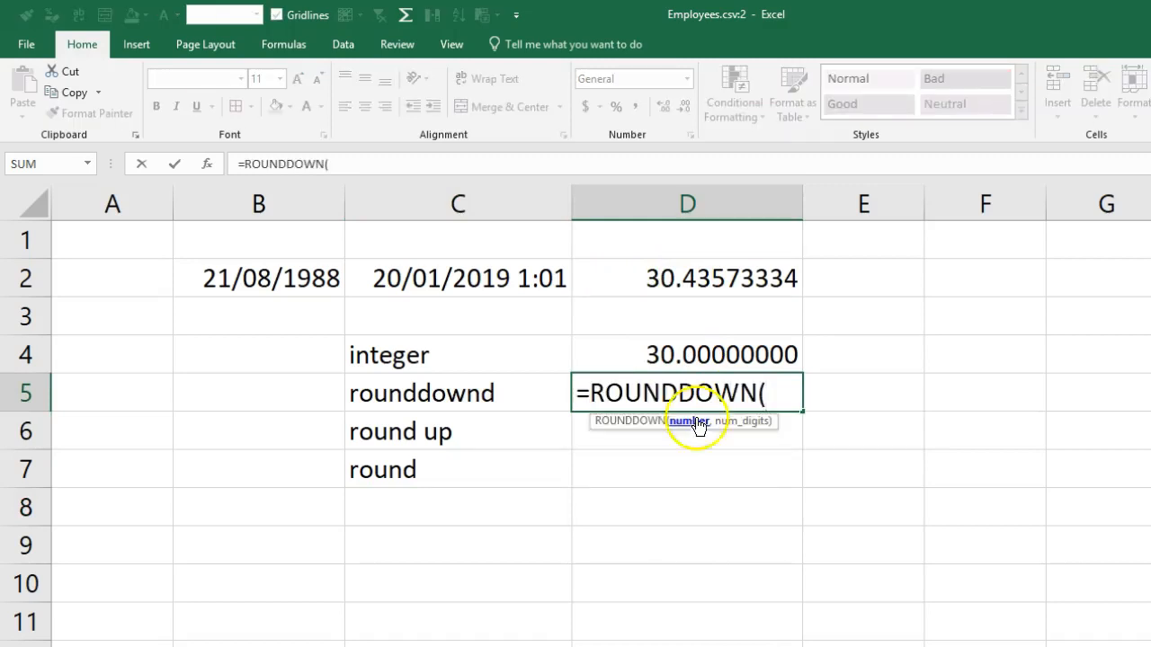
click(745, 274)
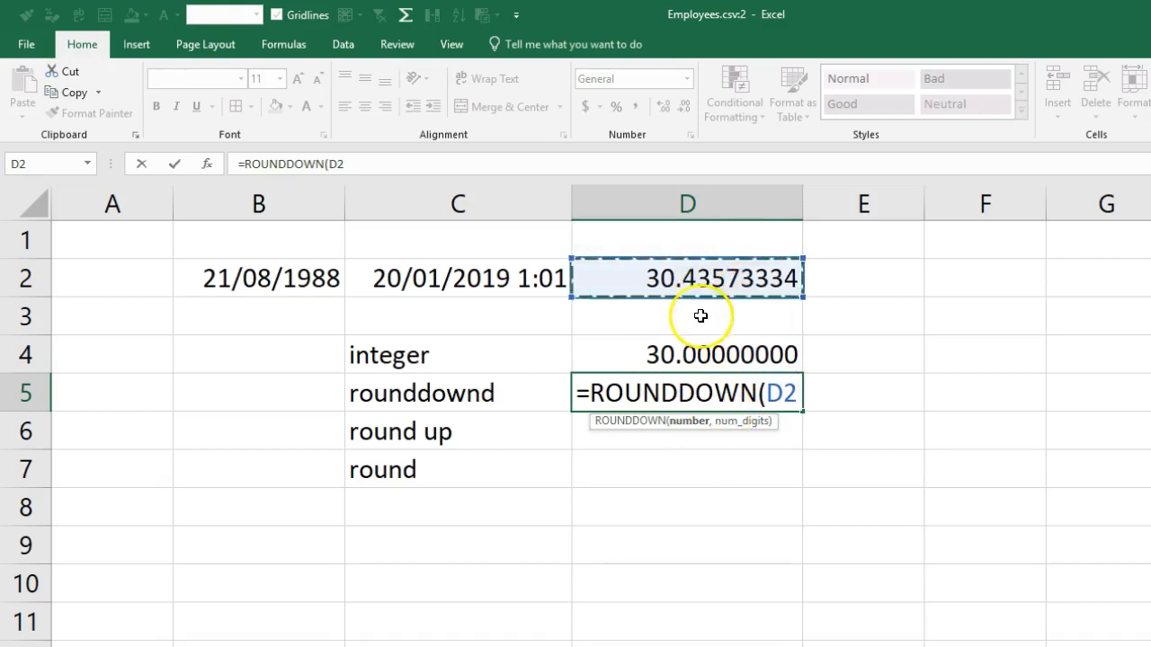
text(,2))
key(Return)
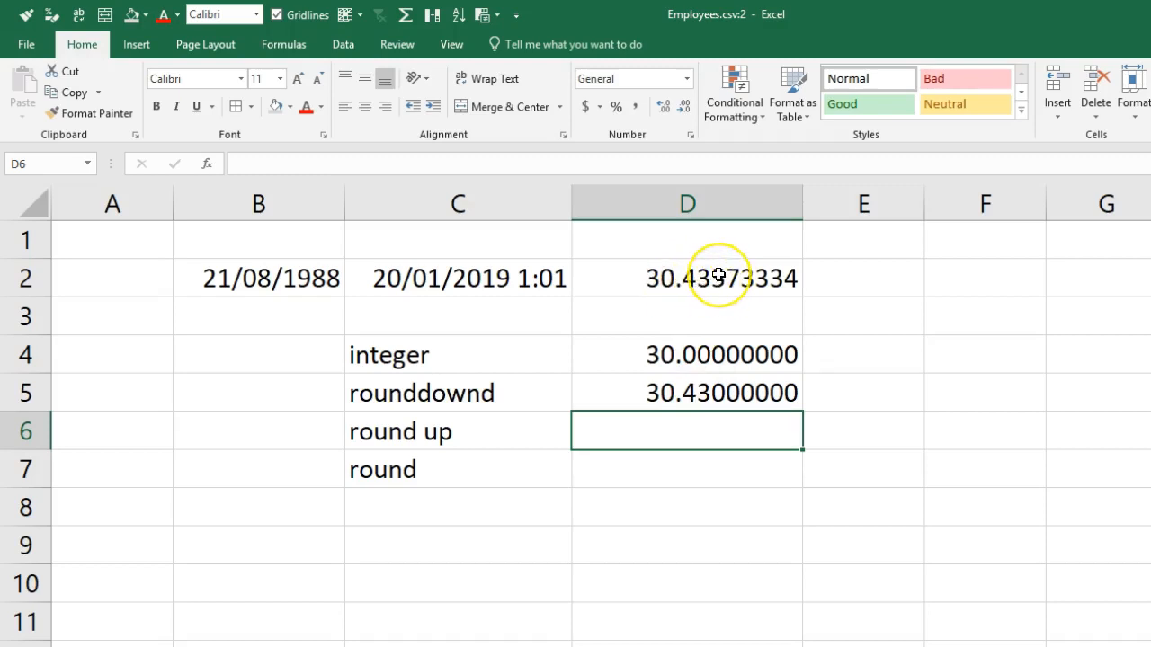
Enter a ROUNDUP formula in D6 that rounds the age in D2 up to 2 digits
click(703, 443)
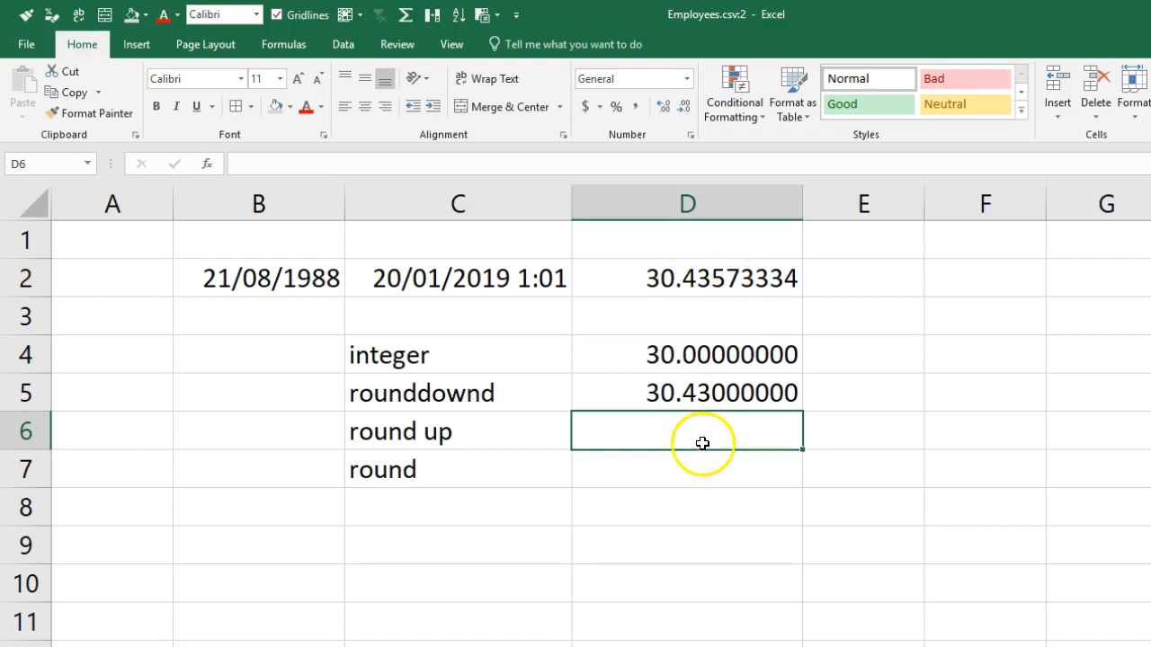
text(=rou)
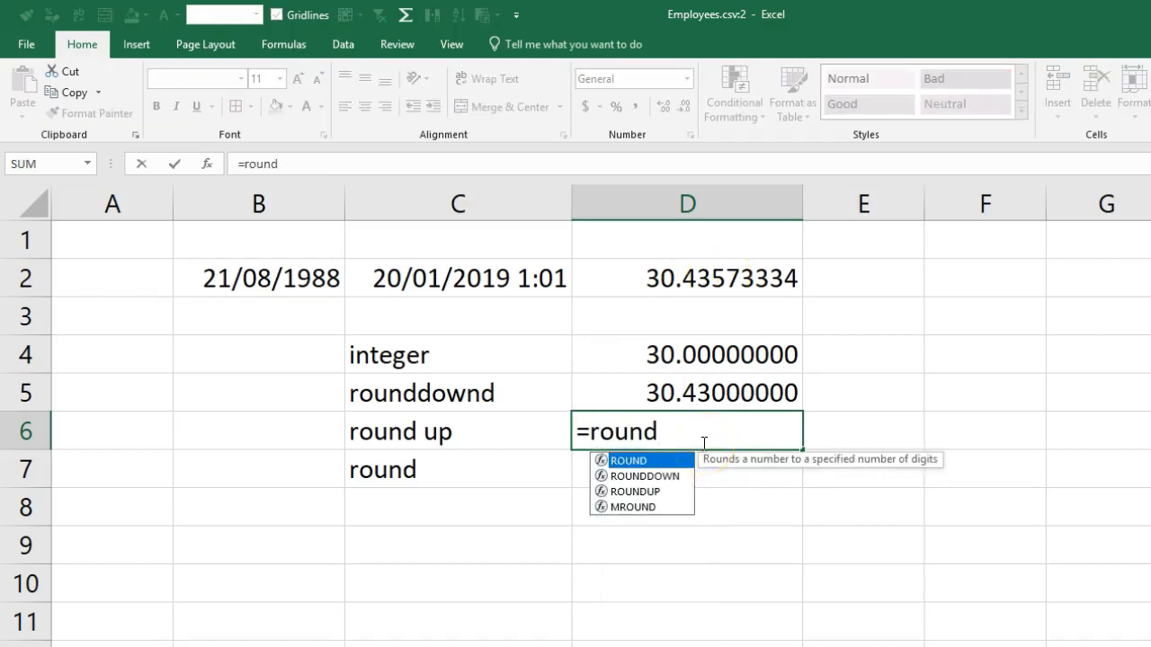
text(nd)
key(Down)
key(Down)
key(Tab)
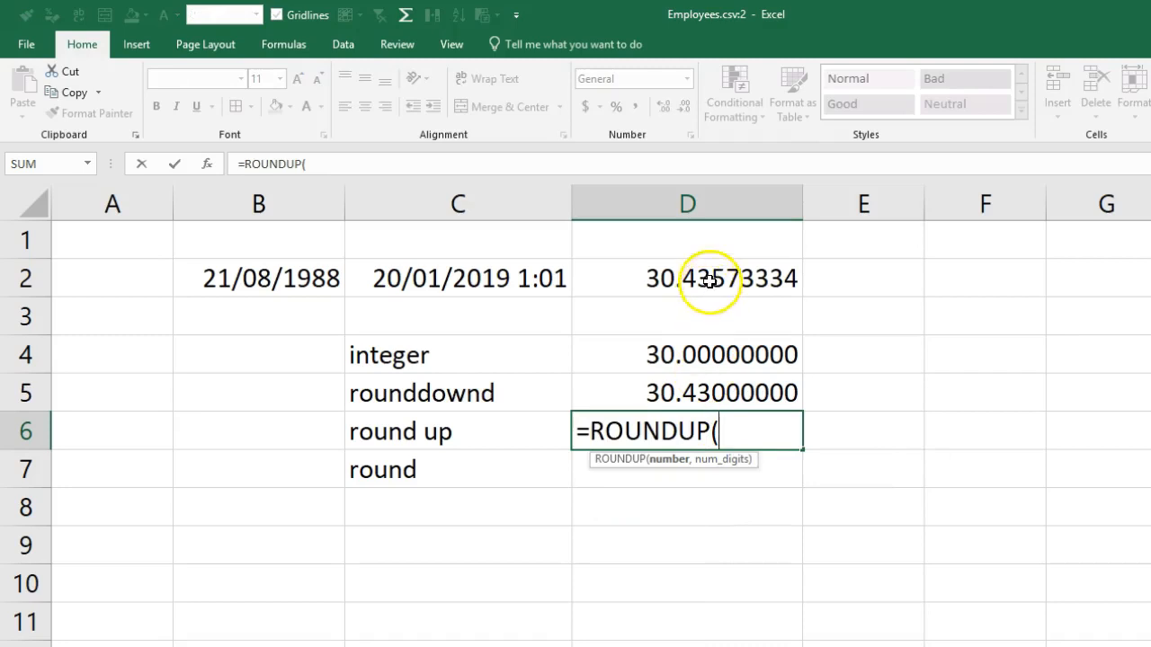
click(709, 277)
text(,2))
key(Return)
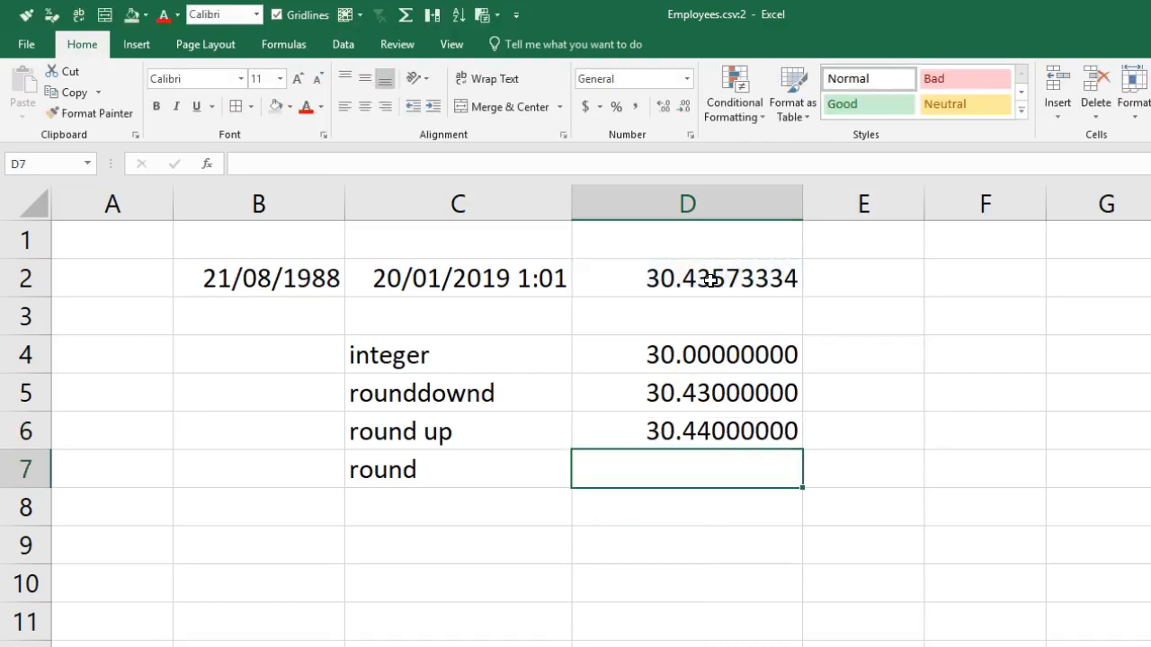
Enter a ROUND formula in D7 that rounds the age in D2 to a whole number, and select the labels in C4:C7
click(690, 462)
text(=round()
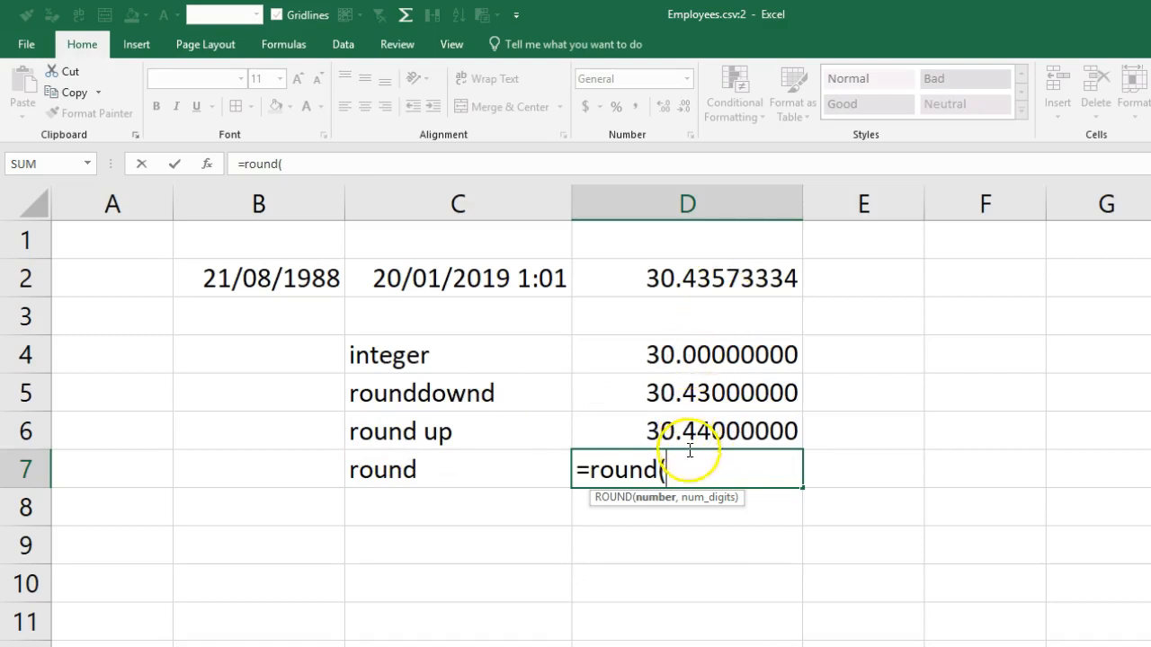
click(711, 280)
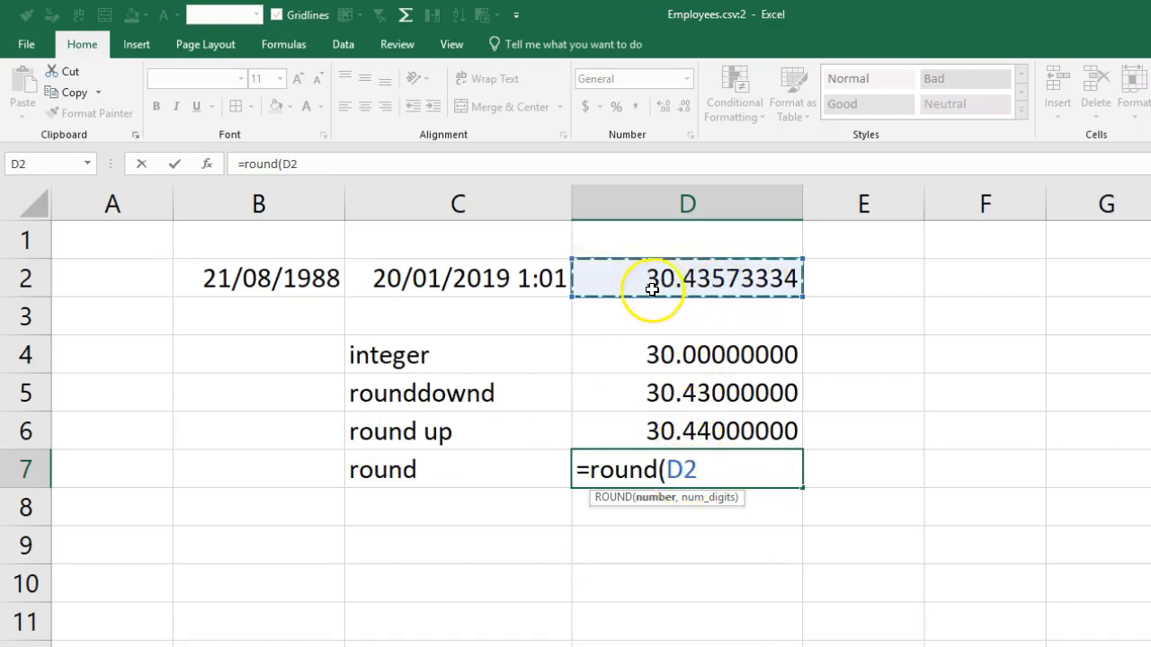
text(,)
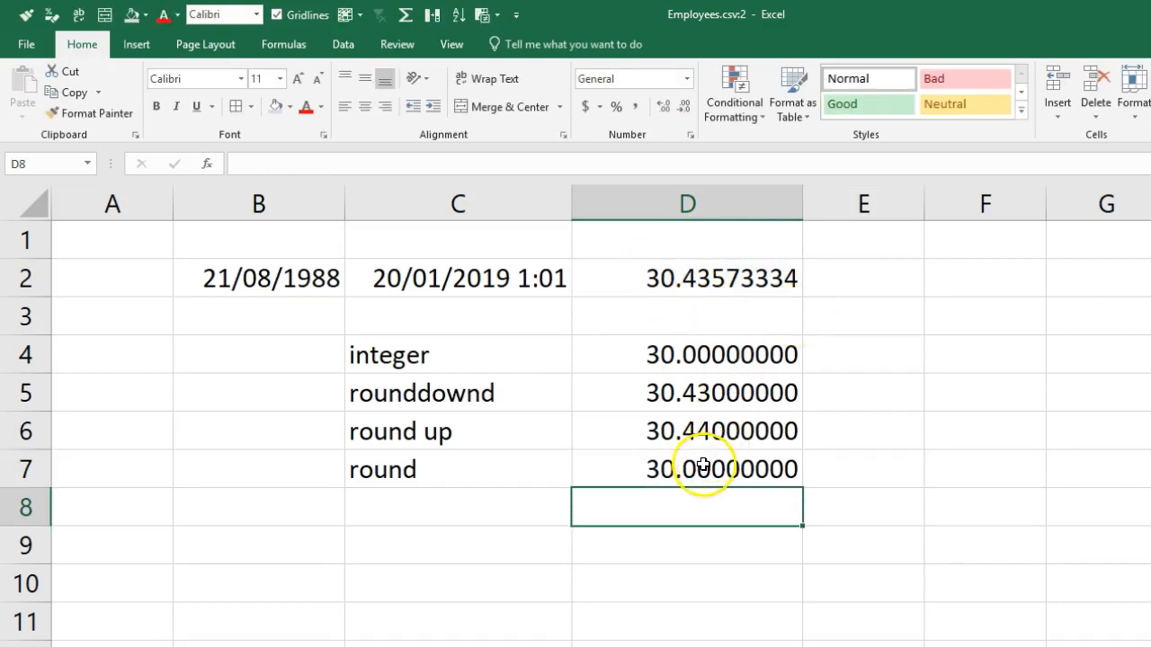
drag(417, 346, 430, 464)
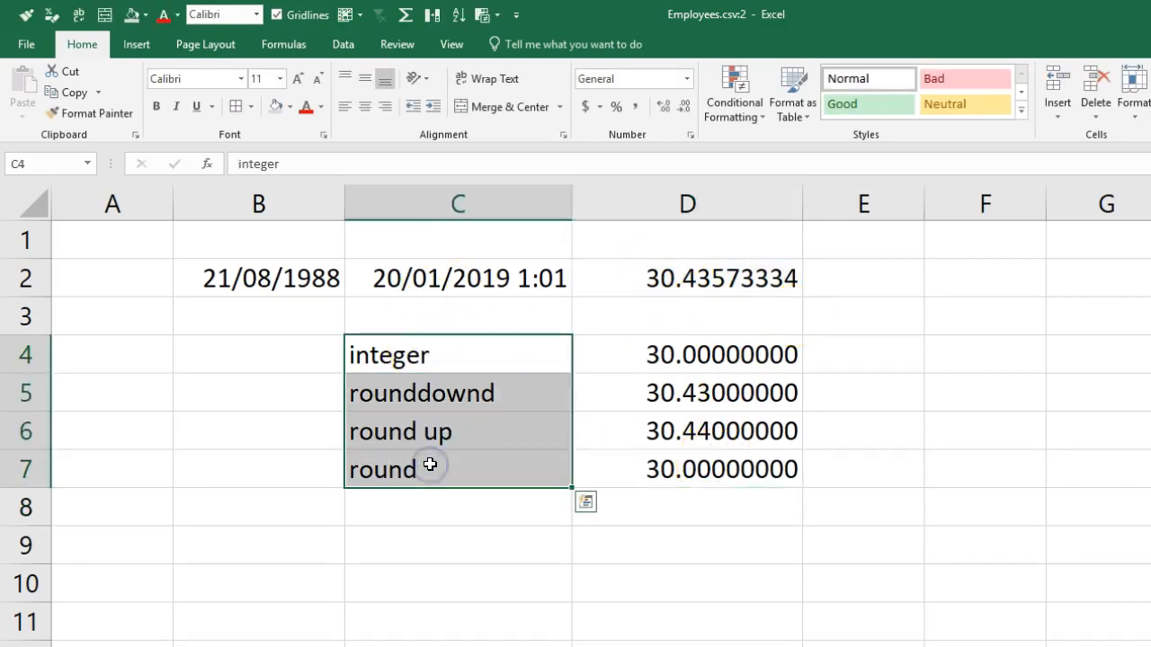